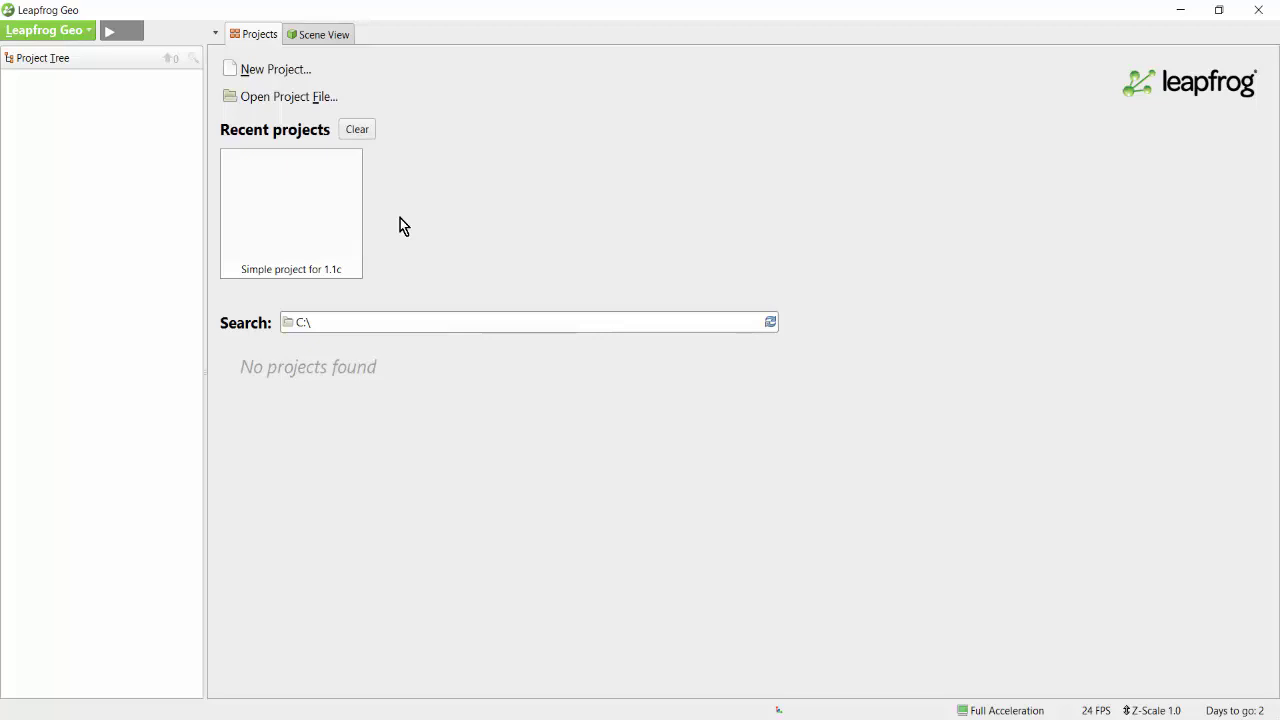
# - Load the 'Simple project for 1.1c' project from the recent projects thumbnails
pyautogui.click(312, 218)
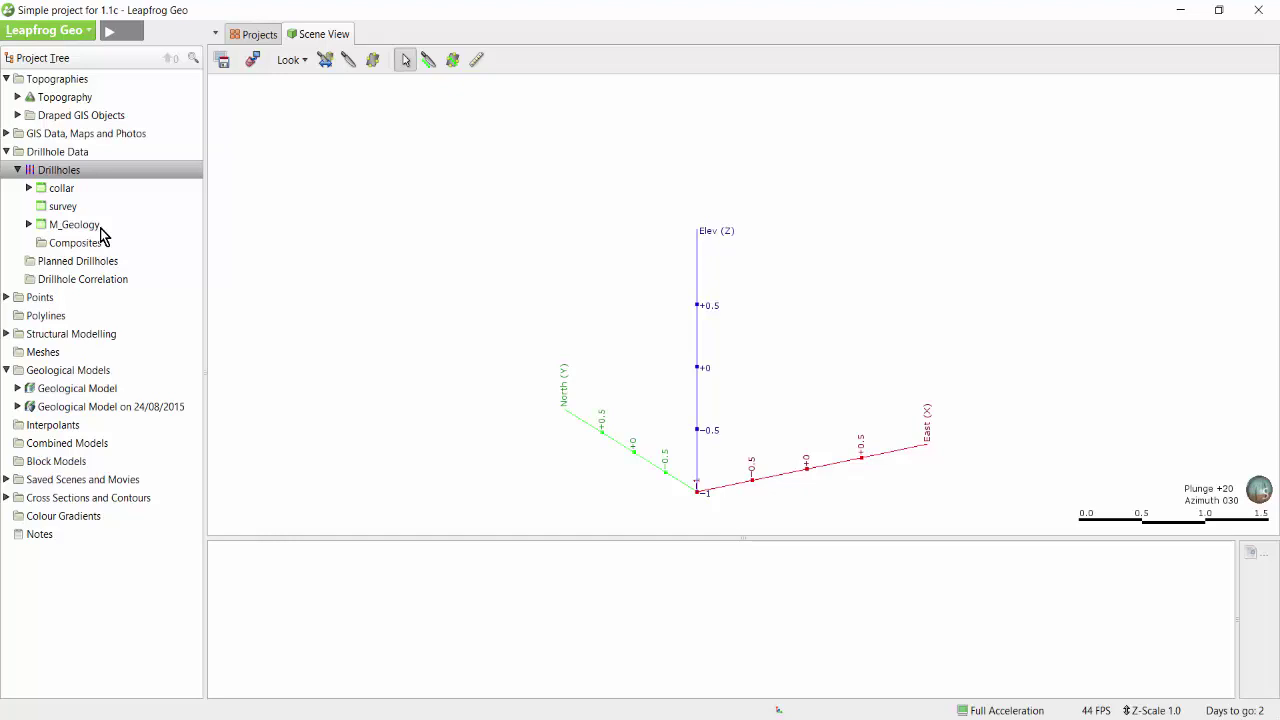
# - Display the Drillholes in the 3D scene with labelled collars and rock-type-coloured intervals
pyautogui.moveTo(105, 170)
pyautogui.mouseDown()
pyautogui.moveTo(478, 249)
pyautogui.moveTo(757, 375)
pyautogui.moveTo(787, 355)
pyautogui.mouseUp()
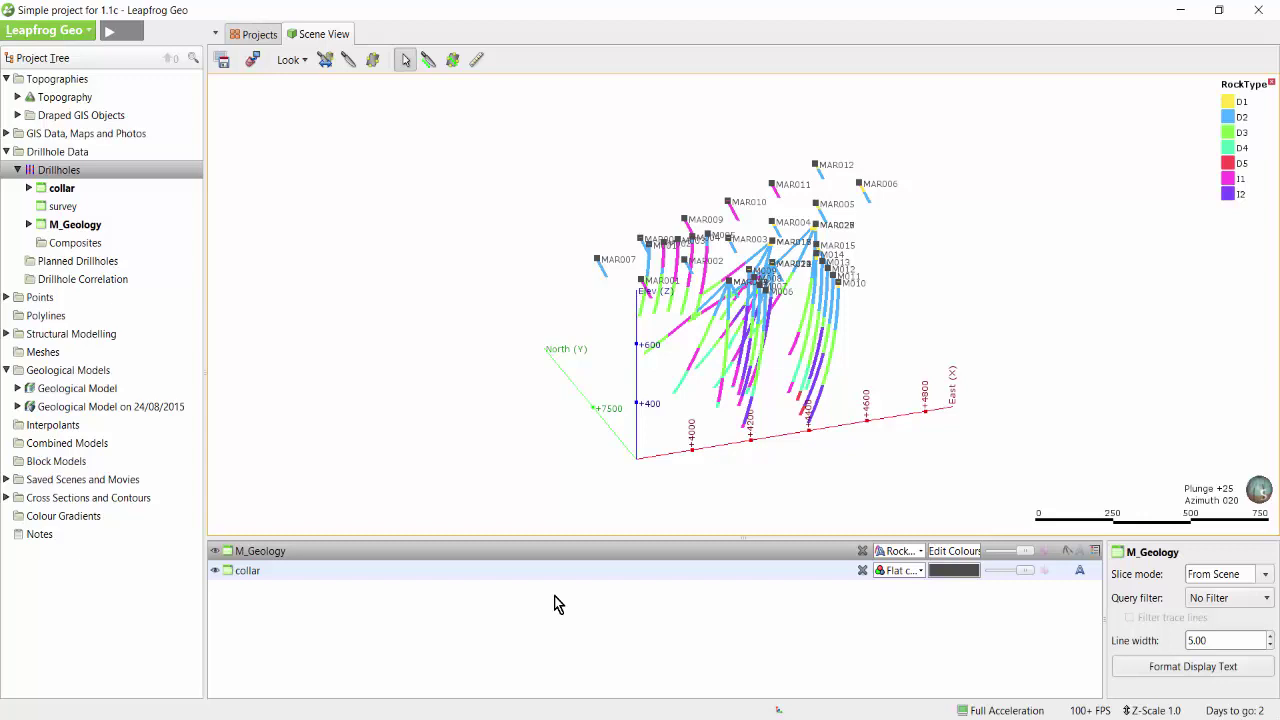
# - Toggle the M_Geology drillhole traces off and on in the scene
pyautogui.click(217, 559)
pyautogui.click(217, 559)
pyautogui.click(217, 559)
pyautogui.click(217, 559)
# - Expand Geological Model, Surface Chronology and Output Volumes in the project tree
pyautogui.click(17, 389)
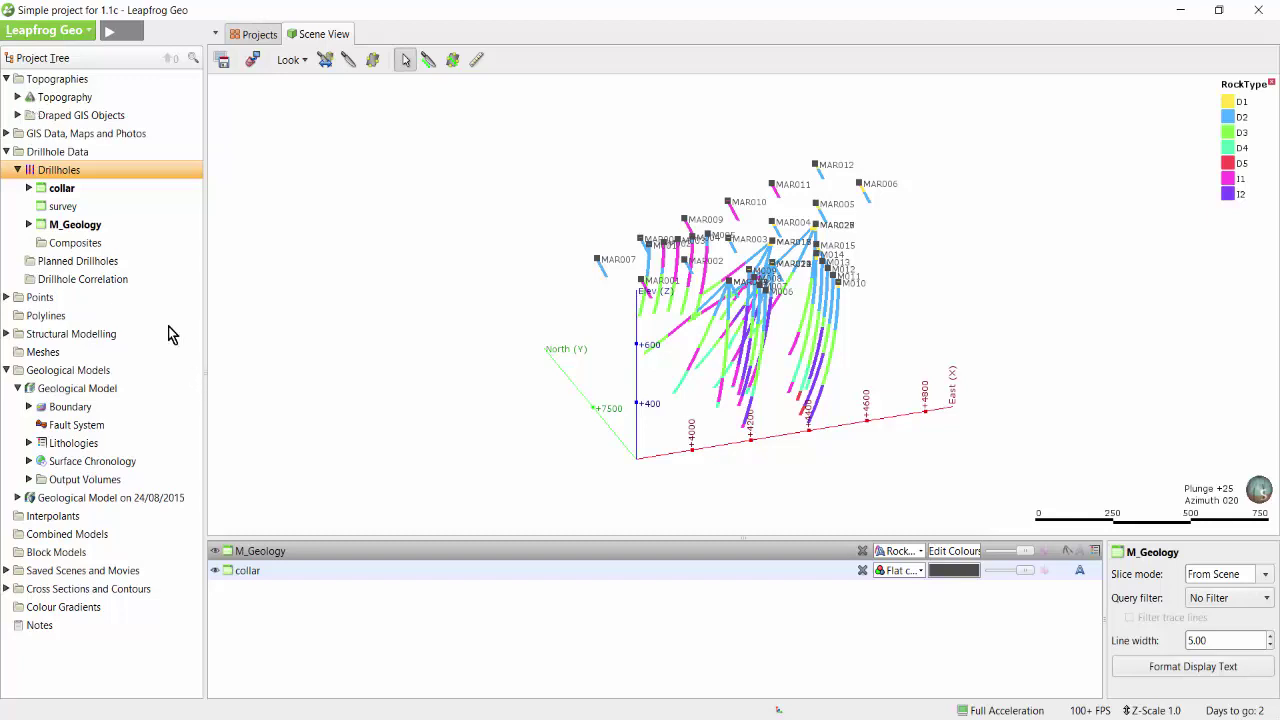
pyautogui.click(6, 134)
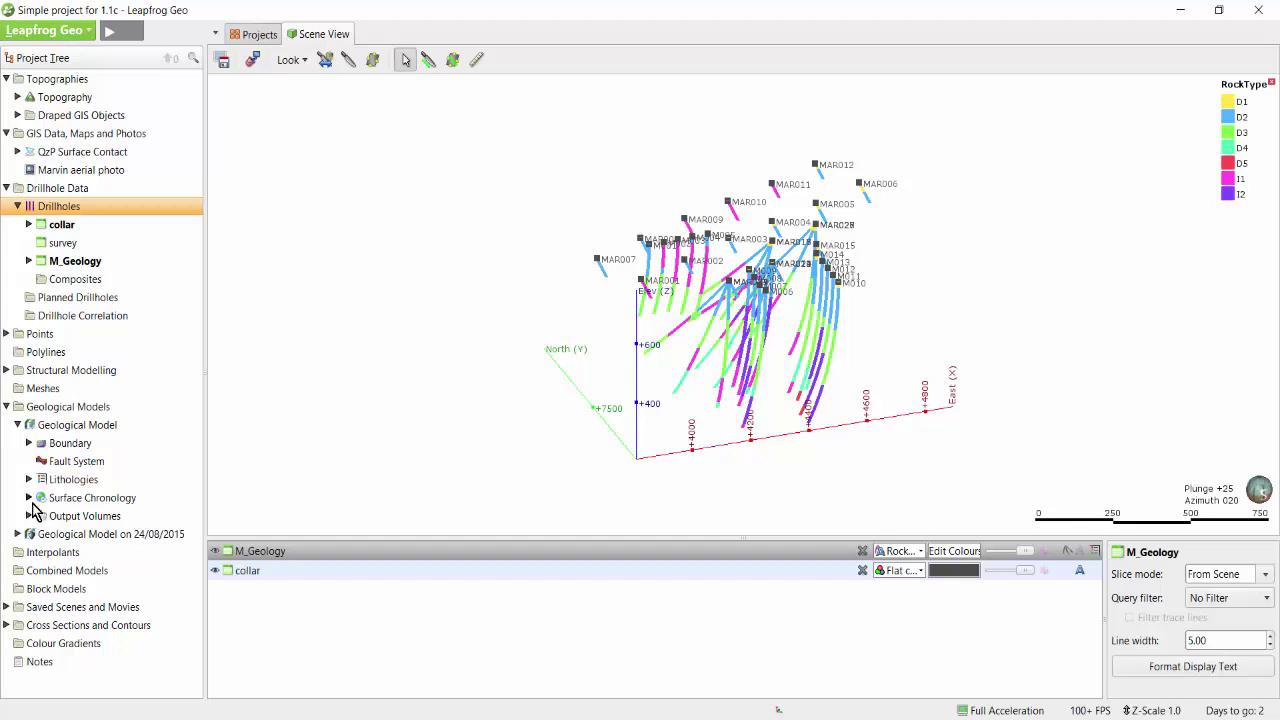
pyautogui.click(29, 498)
pyautogui.click(29, 625)
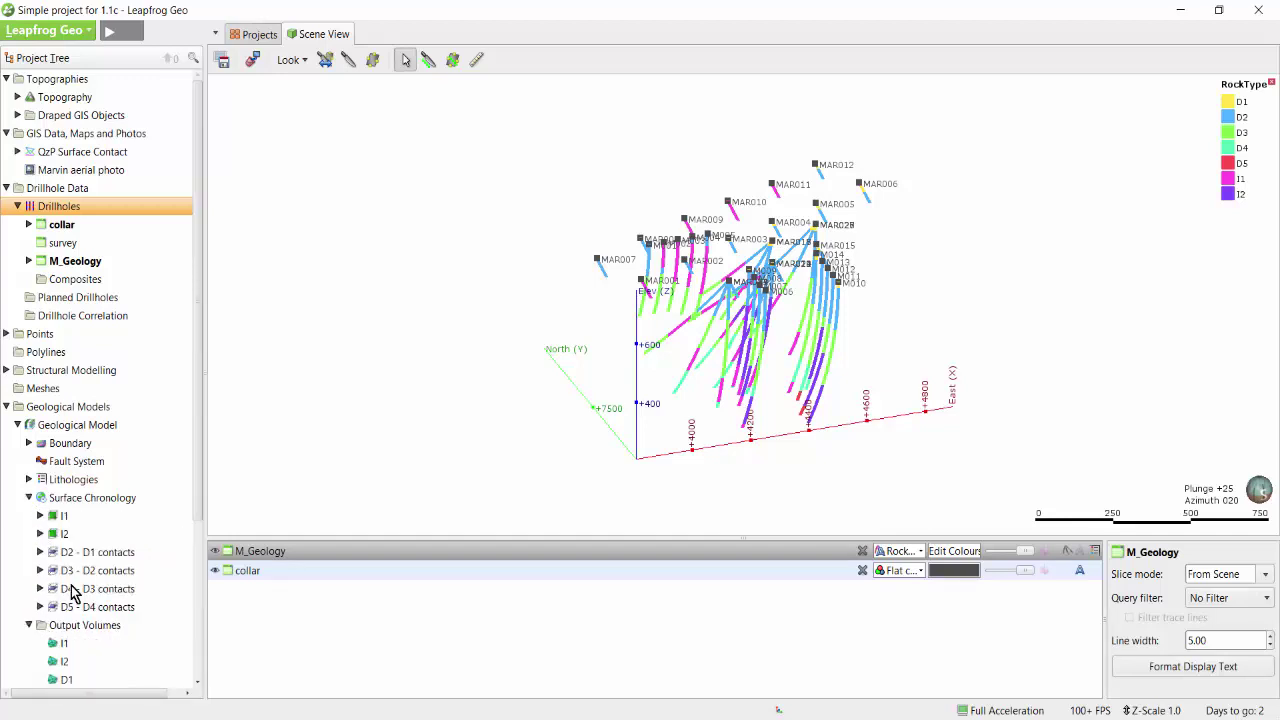
pyautogui.scroll(-1, 72, 582)
pyautogui.scroll(-3, 80, 592)
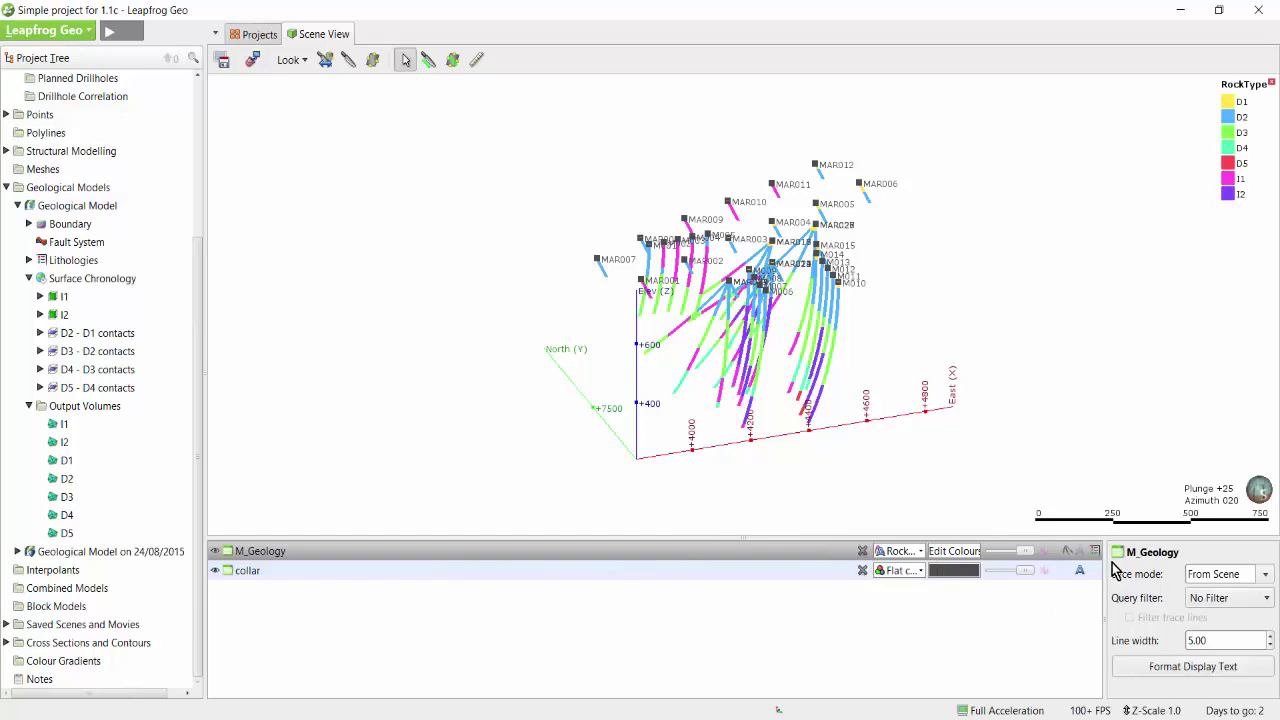
# - Cycle the M_Geology colouring through Flat colour and RockType, ending on Weathering_Zone
pyautogui.click(912, 556)
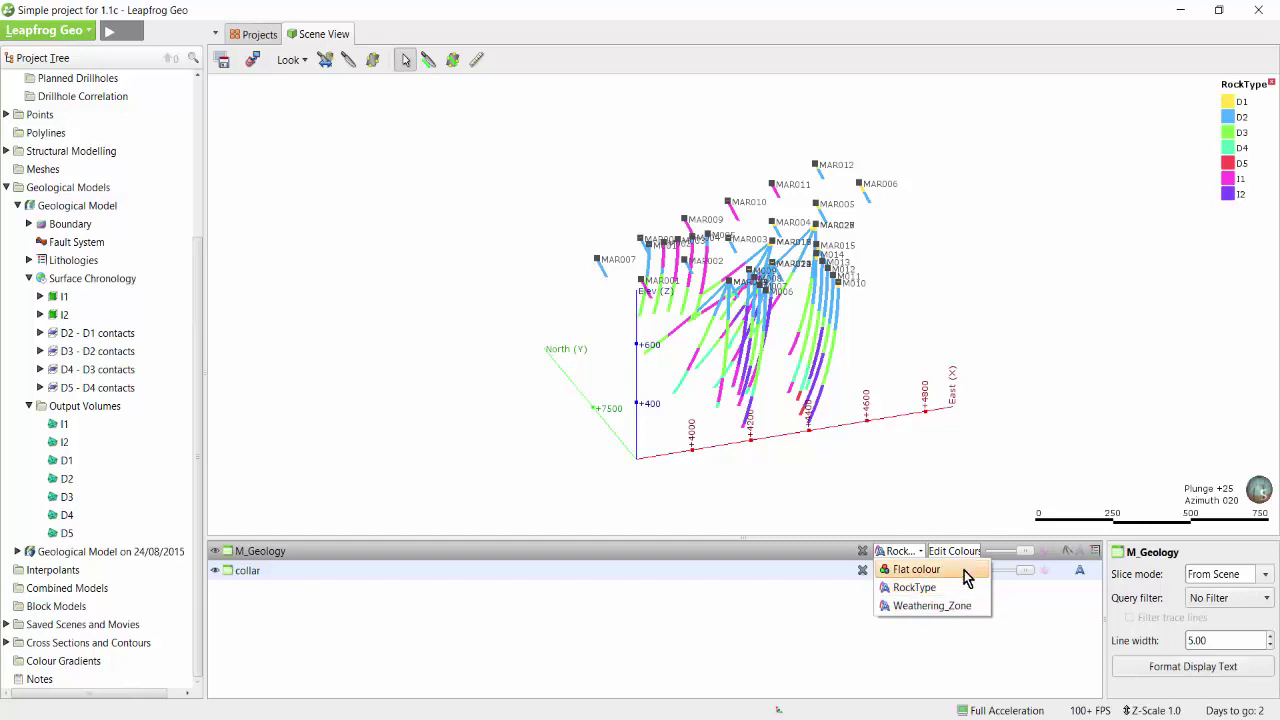
pyautogui.click(966, 572)
pyautogui.click(912, 553)
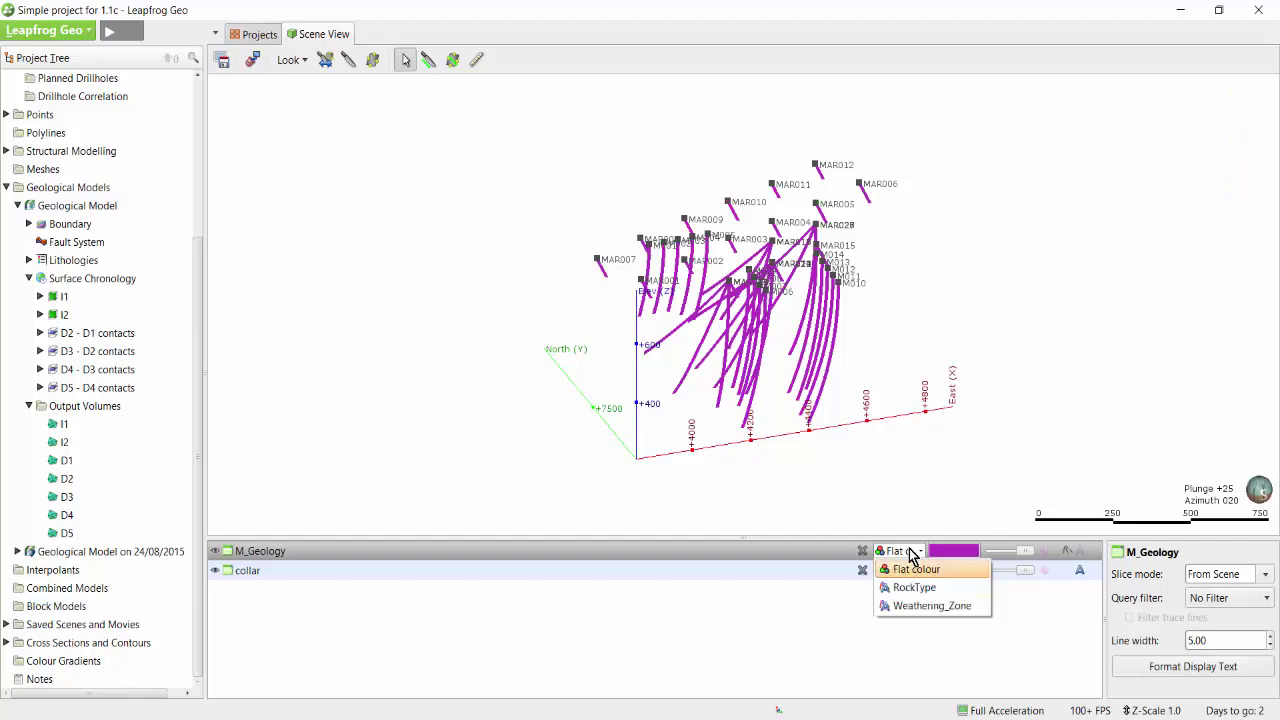
pyautogui.click(944, 588)
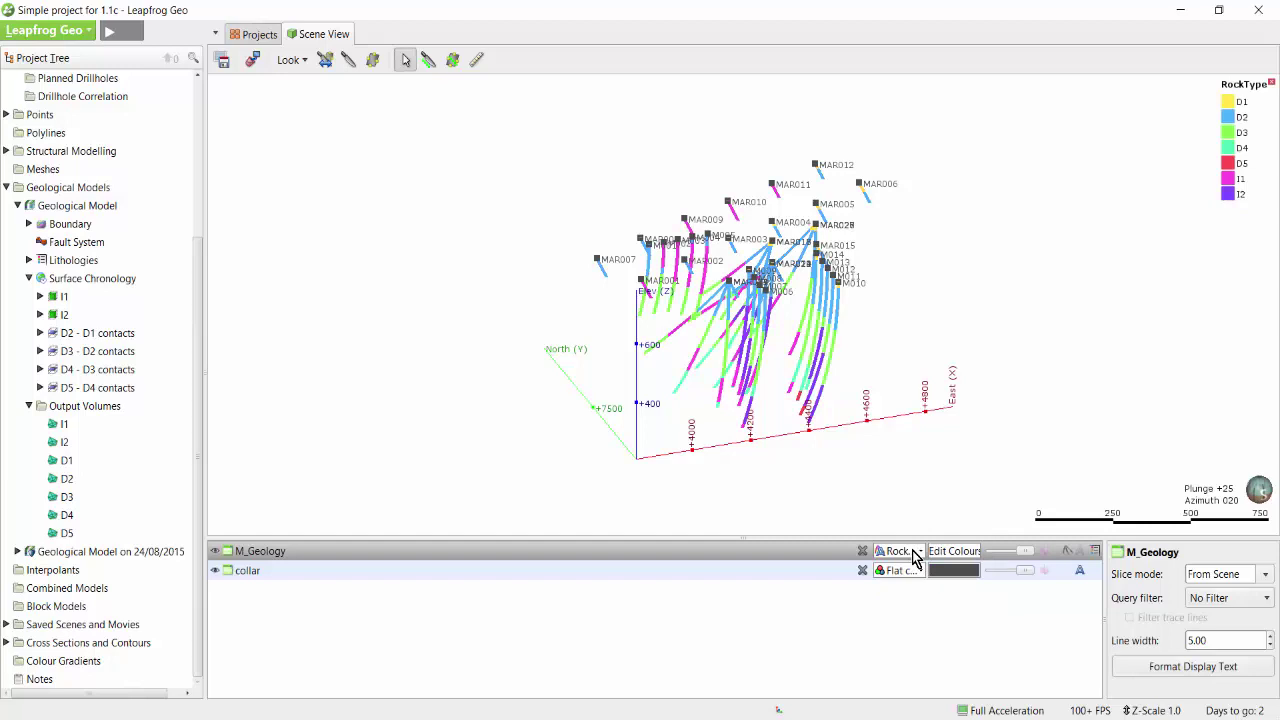
pyautogui.click(913, 555)
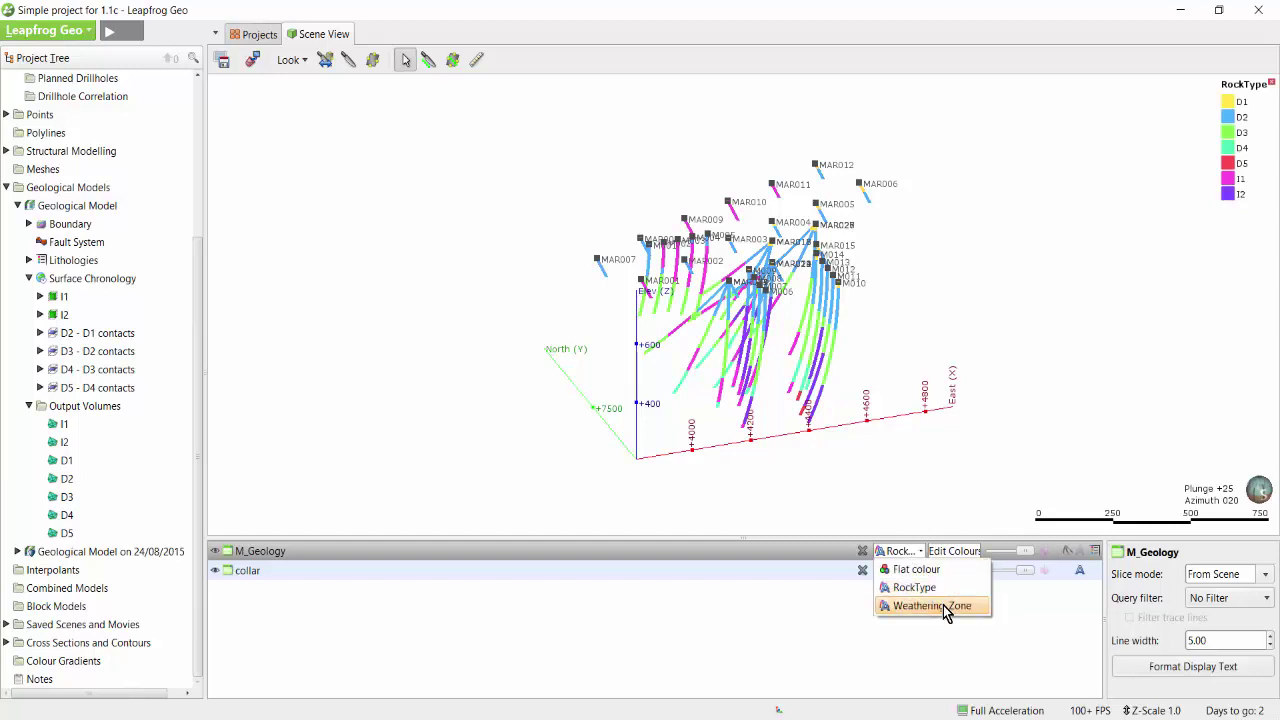
pyautogui.click(945, 606)
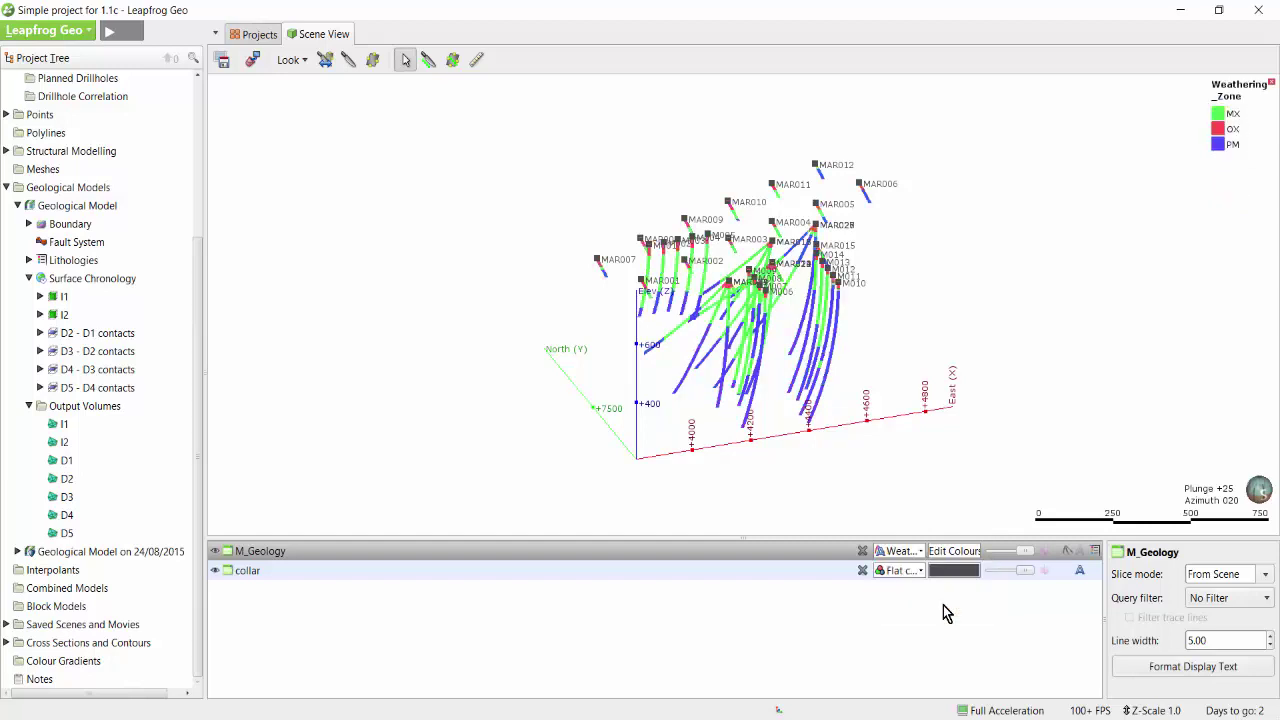
pyautogui.click(963, 557)
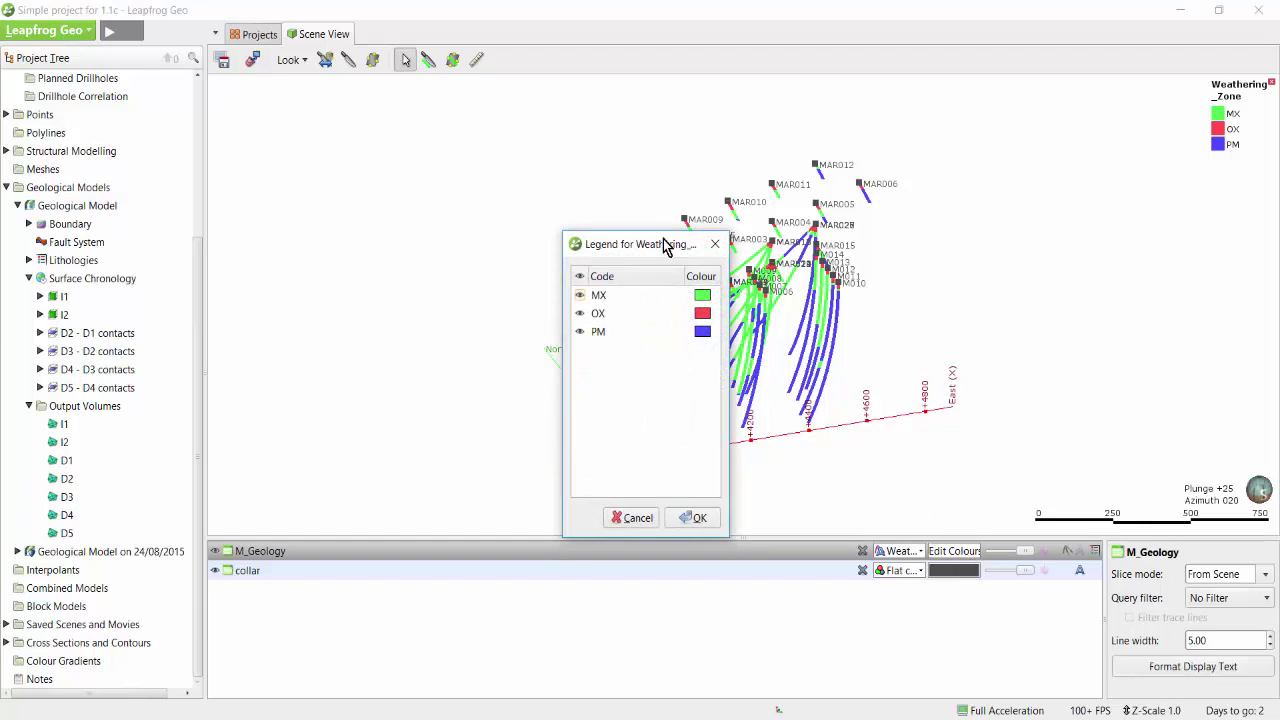
pyautogui.moveTo(675, 244); pyautogui.dragTo(445, 180)
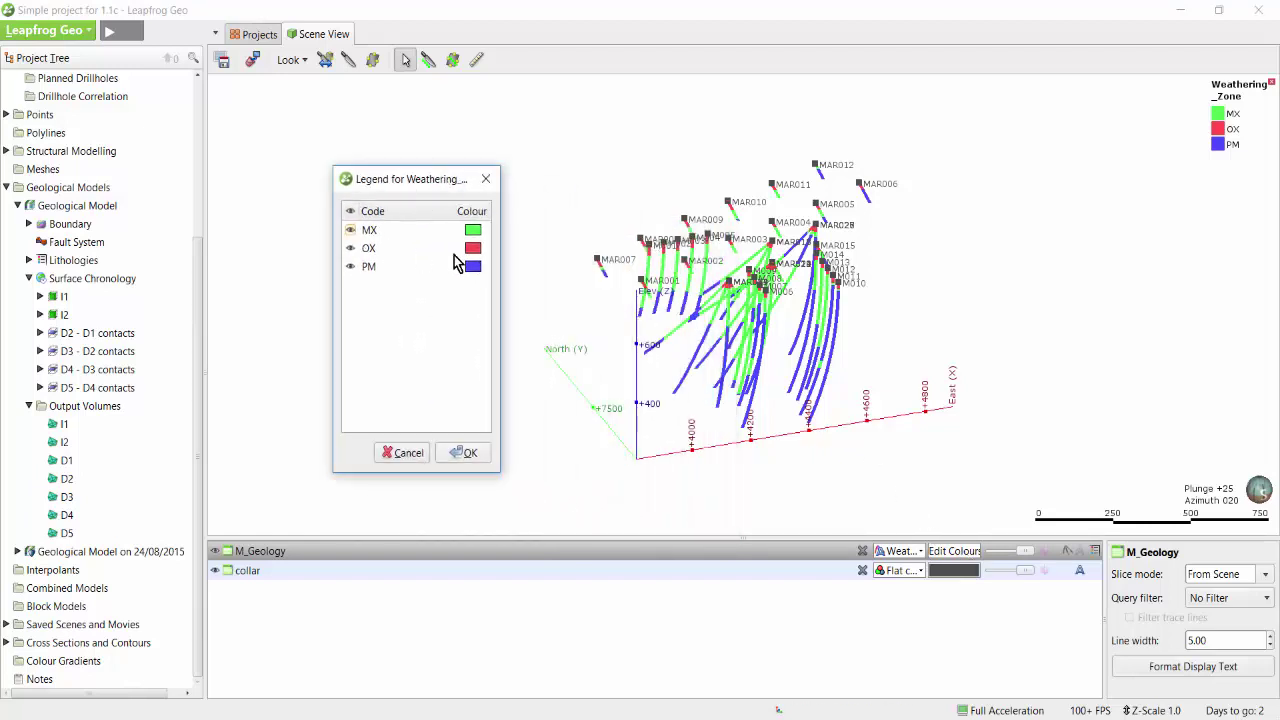
pyautogui.click(473, 233)
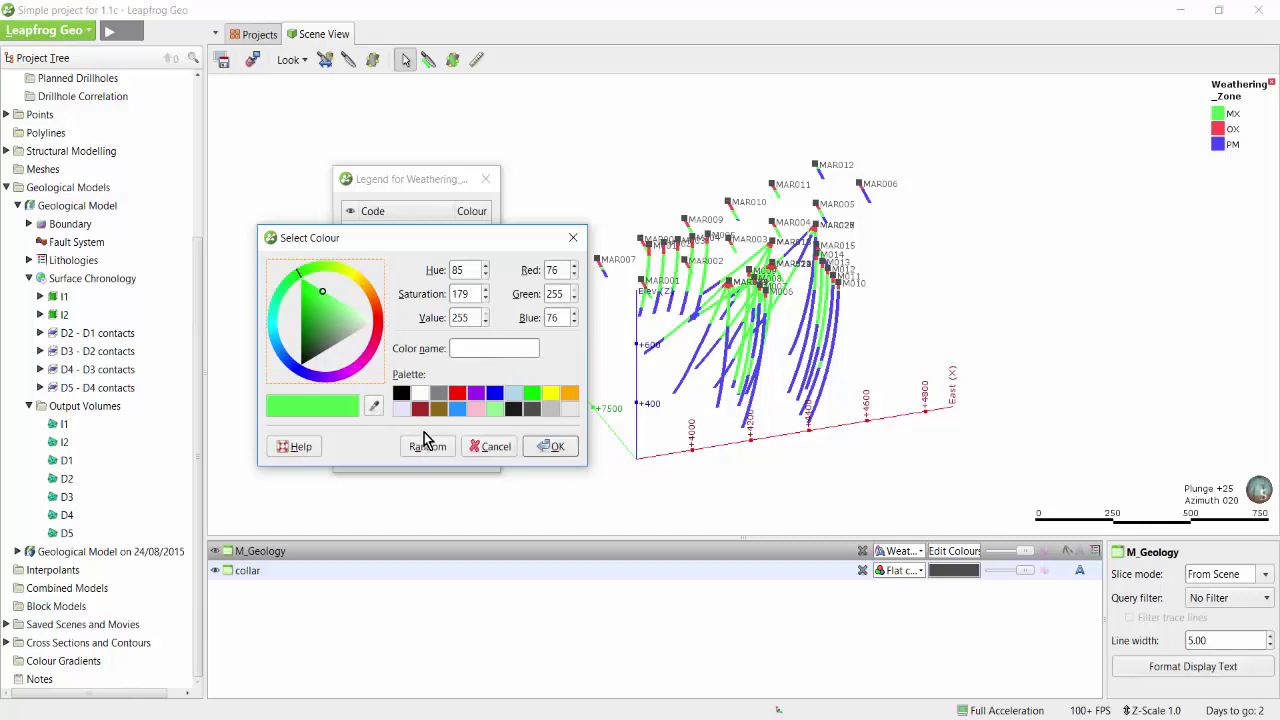
pyautogui.click(492, 447)
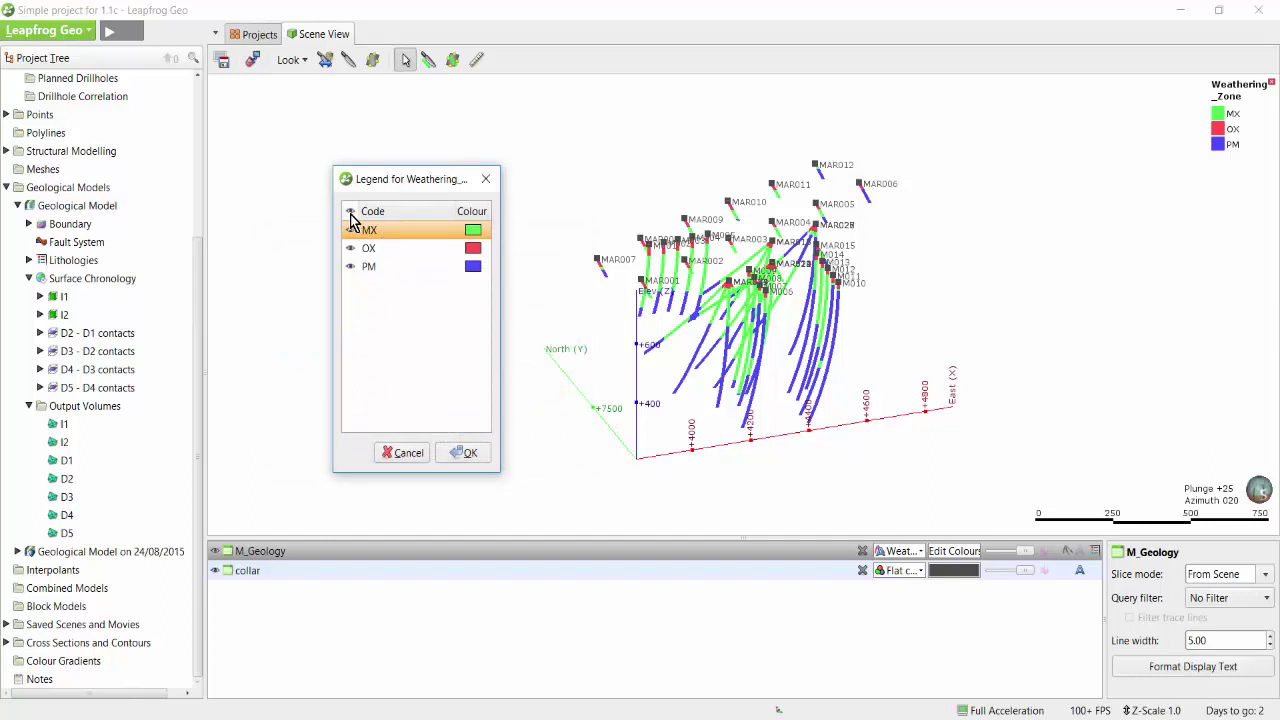
pyautogui.click(351, 249)
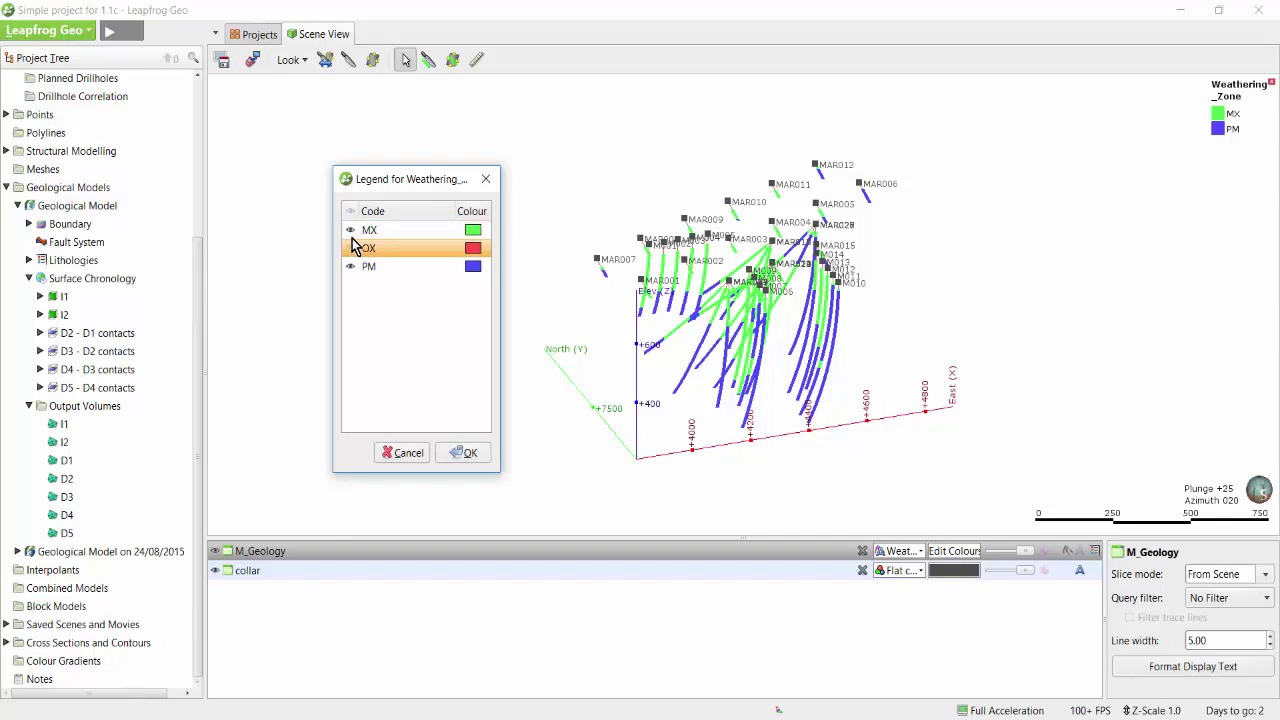
pyautogui.click(351, 230)
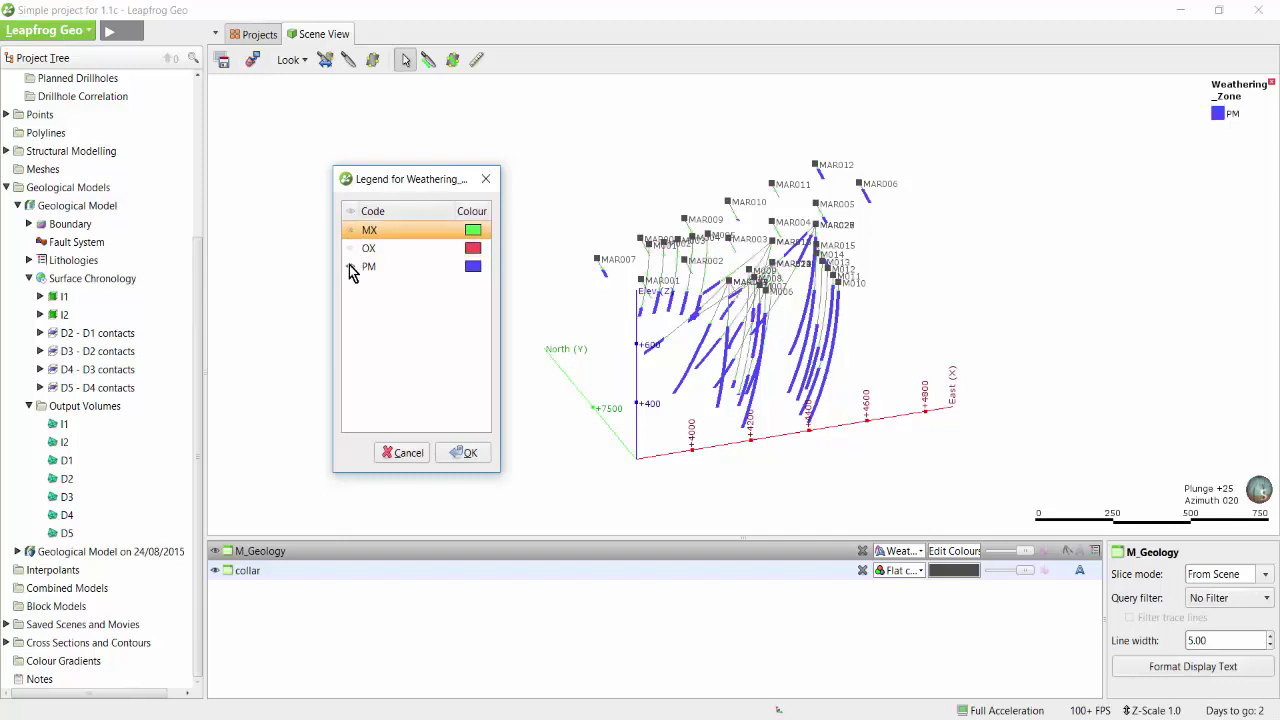
pyautogui.click(351, 248)
pyautogui.click(350, 211)
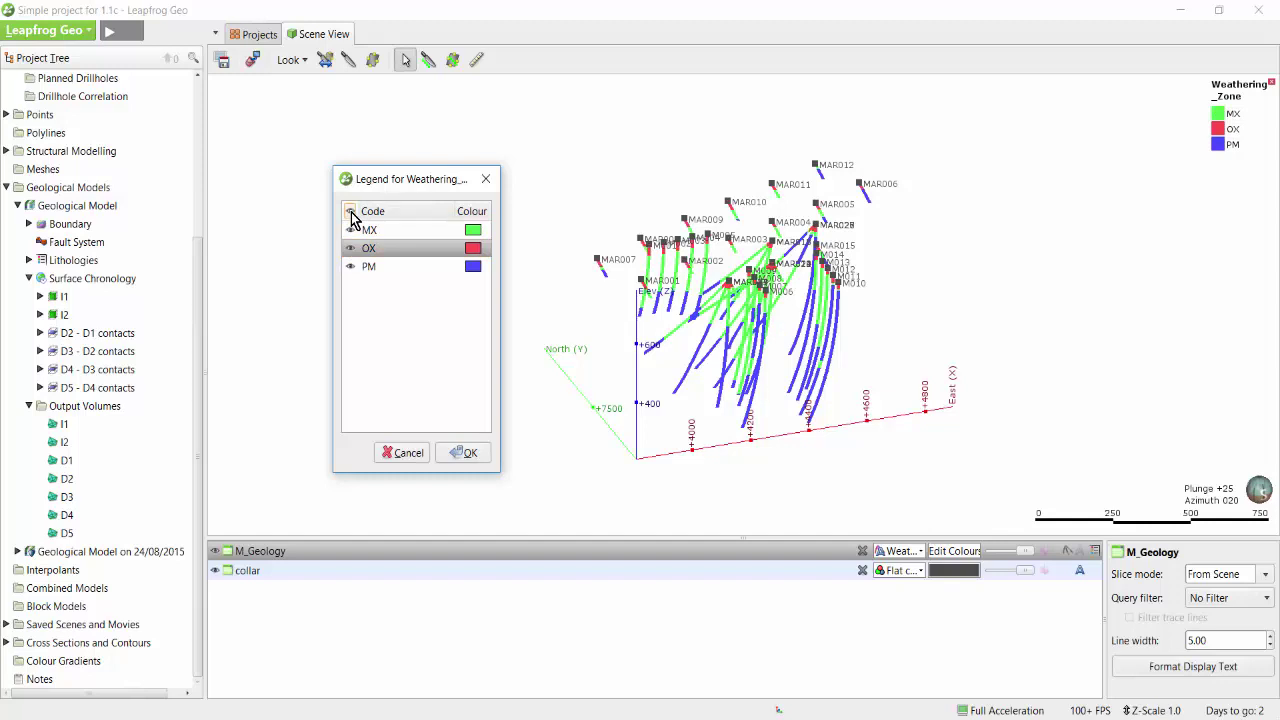
pyautogui.click(350, 211)
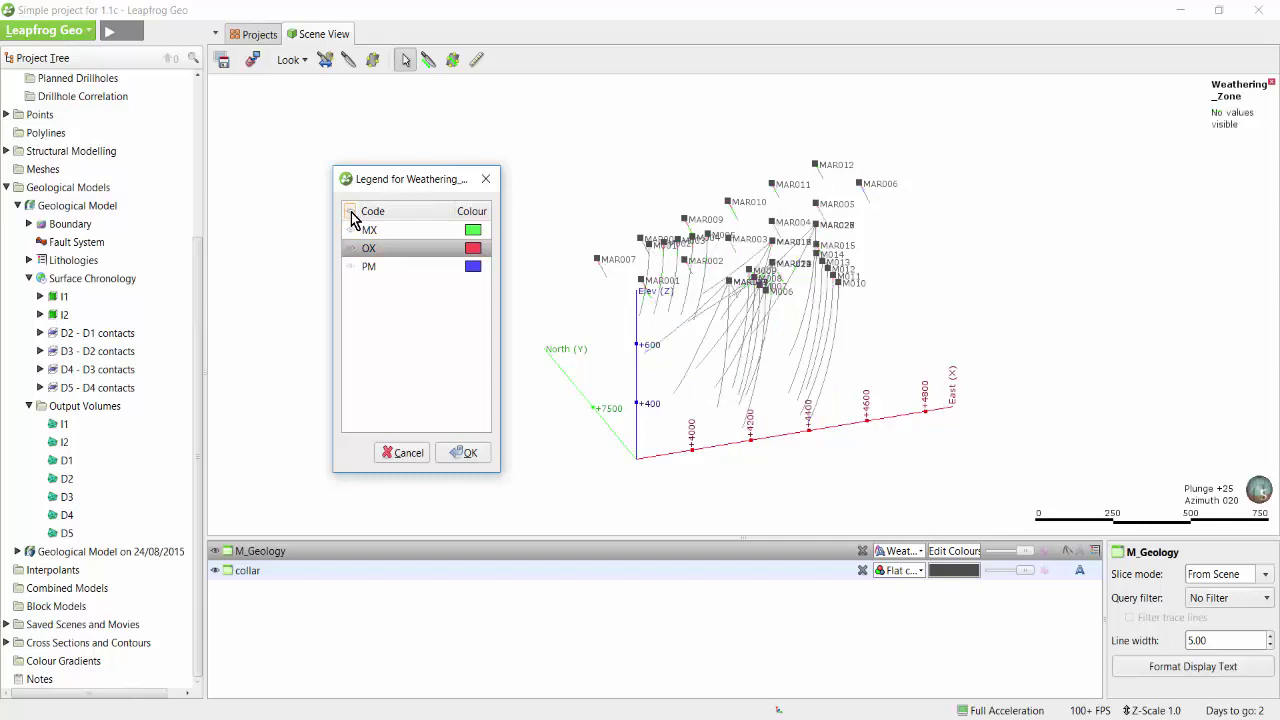
pyautogui.click(349, 248)
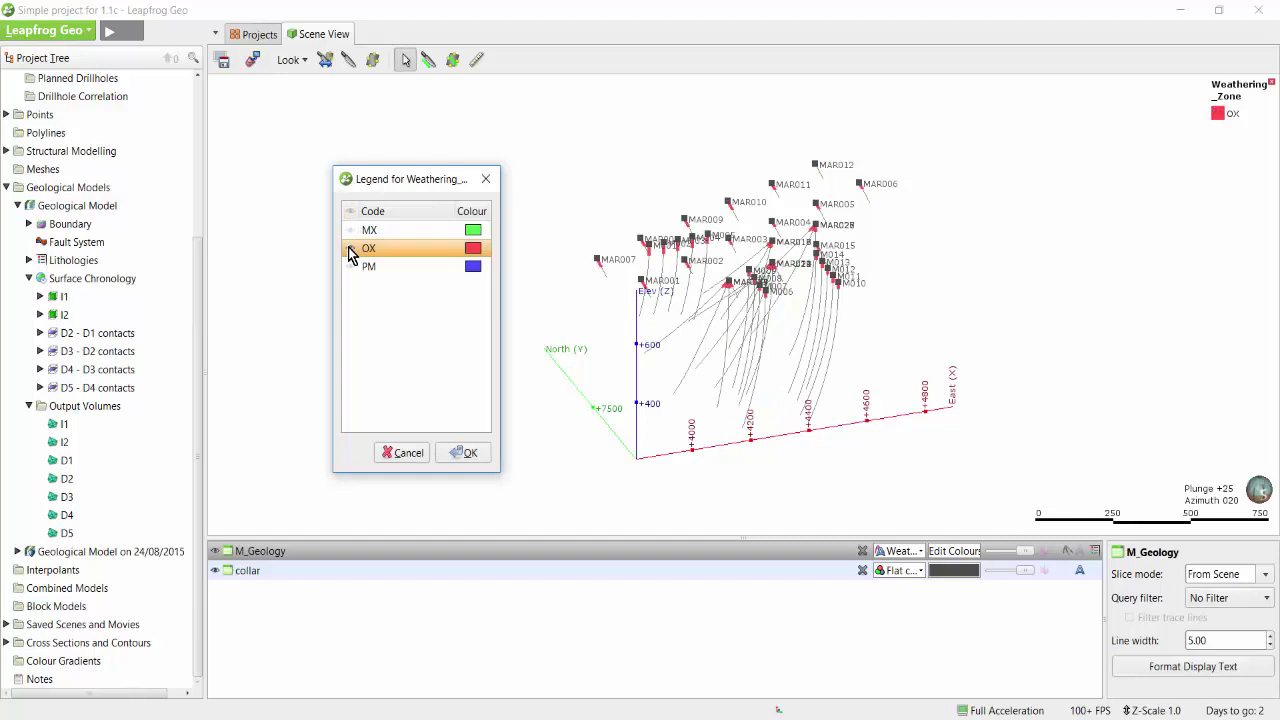
pyautogui.click(350, 230)
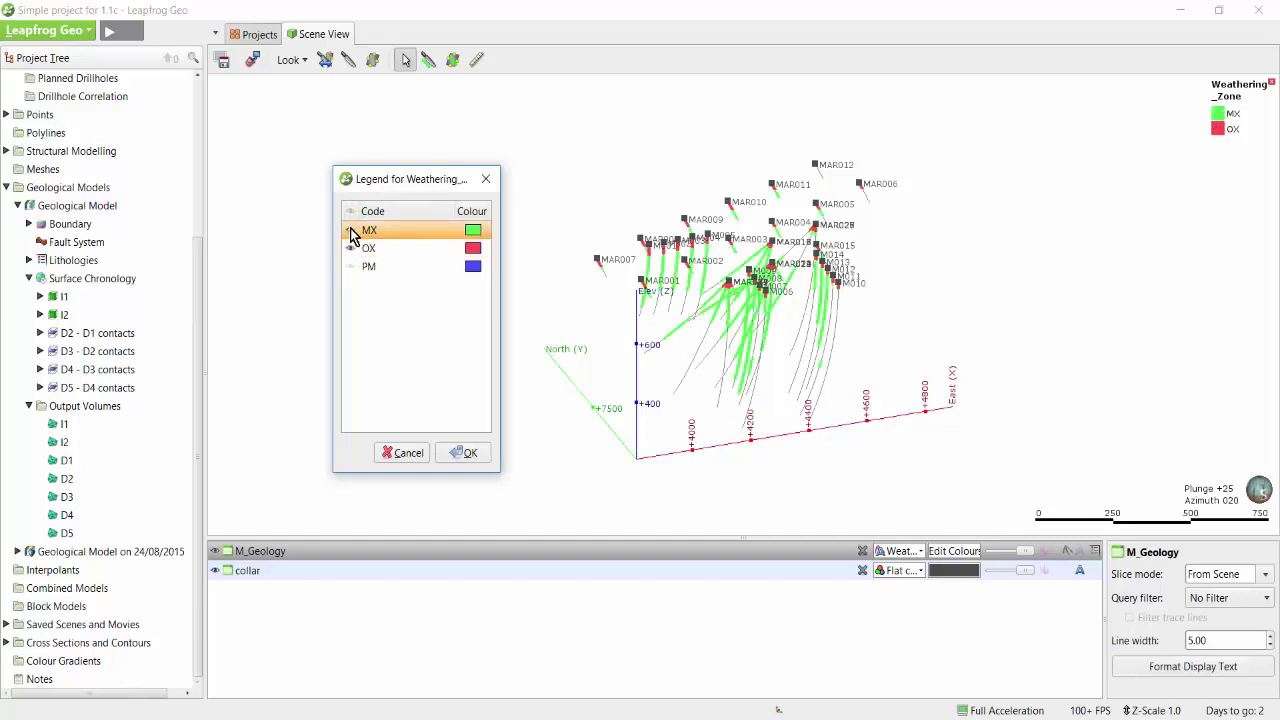
pyautogui.click(350, 266)
pyautogui.click(468, 455)
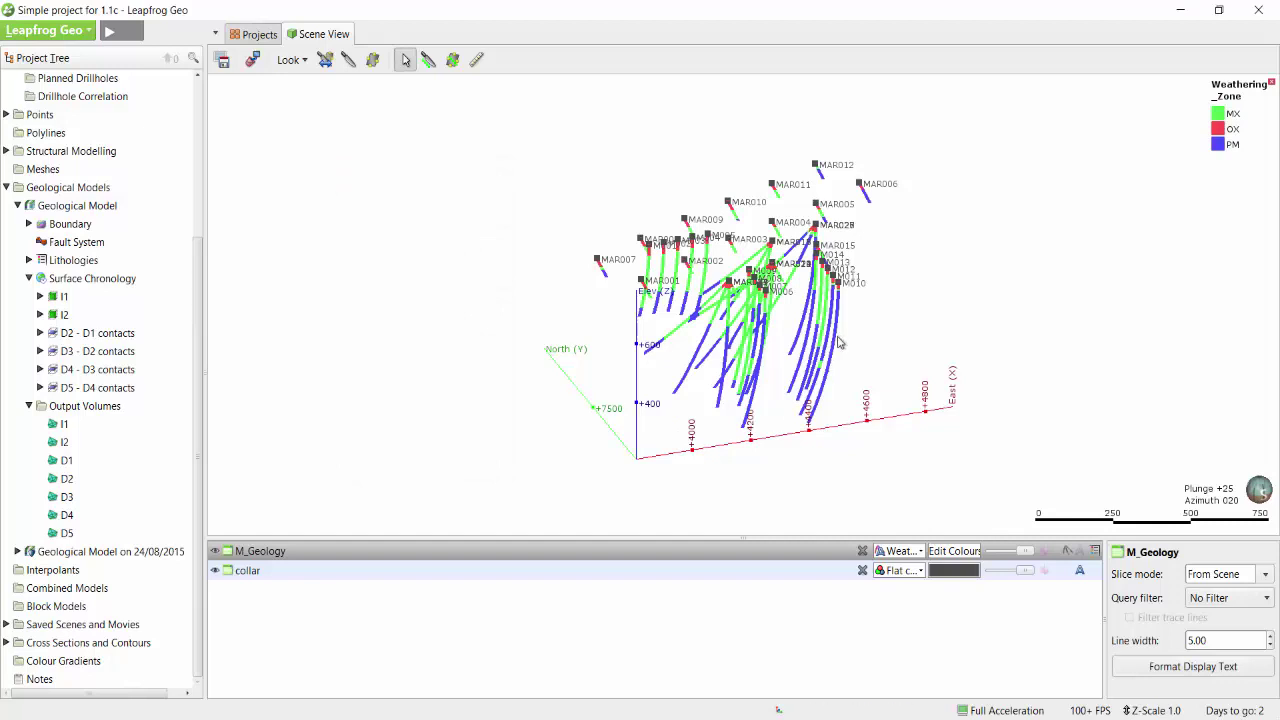
# - Make the weathering-coloured drillholes semi-transparent, briefly trying solid tubes before returning to flat lines
pyautogui.scroll(2, 837, 340)
pyautogui.moveTo(920, 360)
pyautogui.mouseDown()
pyautogui.moveTo(920, 320)
pyautogui.moveTo(880, 338)
pyautogui.mouseUp()
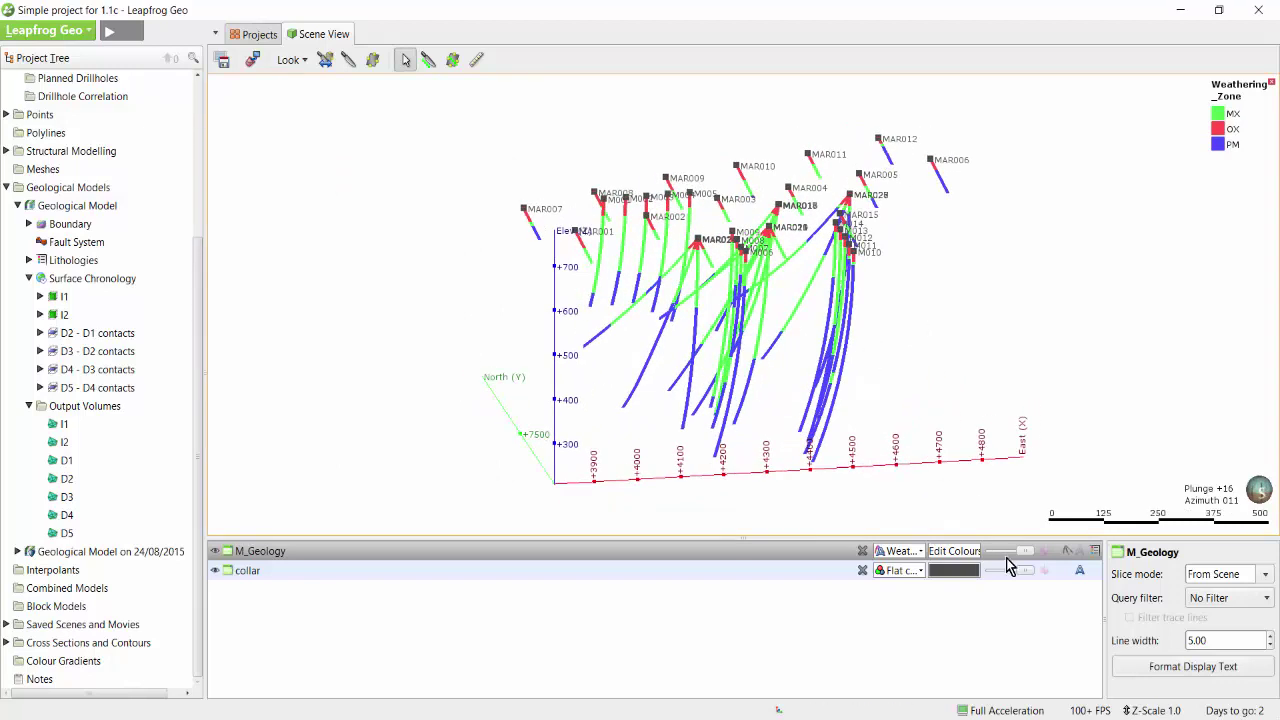
pyautogui.moveTo(1024, 551)
pyautogui.mouseDown()
pyautogui.moveTo(994, 556)
pyautogui.moveTo(1032, 553)
pyautogui.mouseUp()
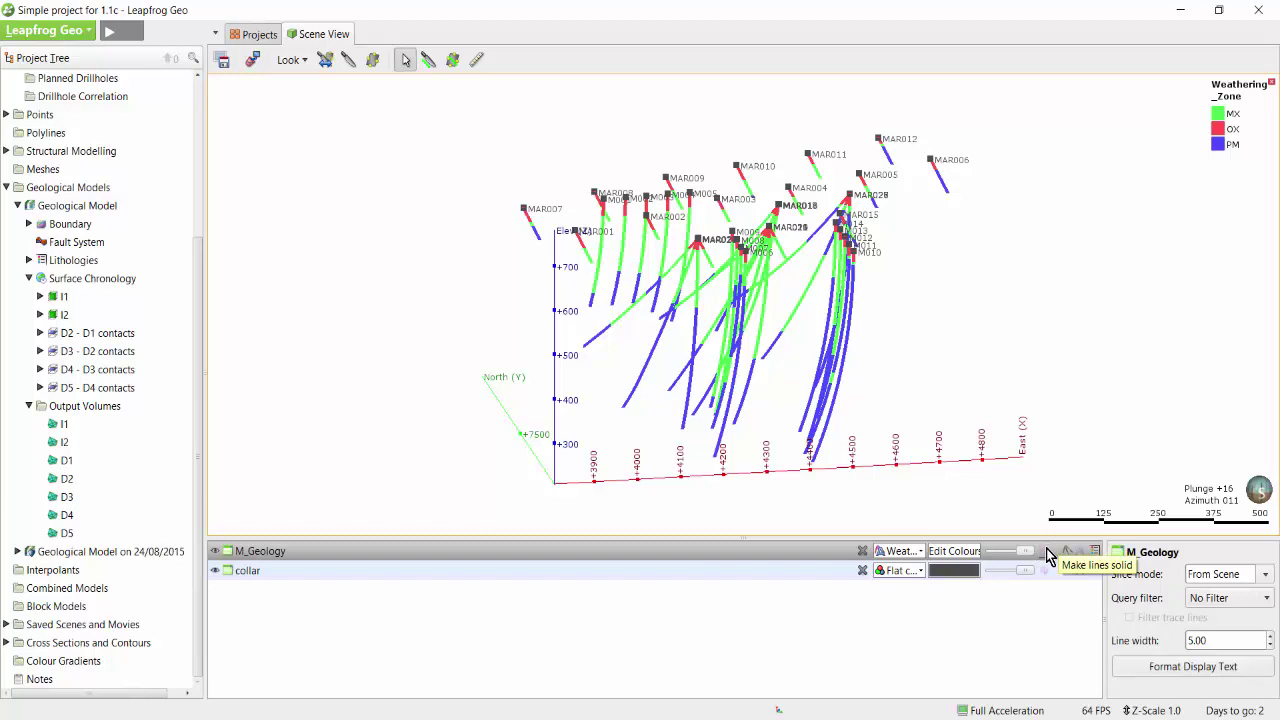
pyautogui.click(1047, 553)
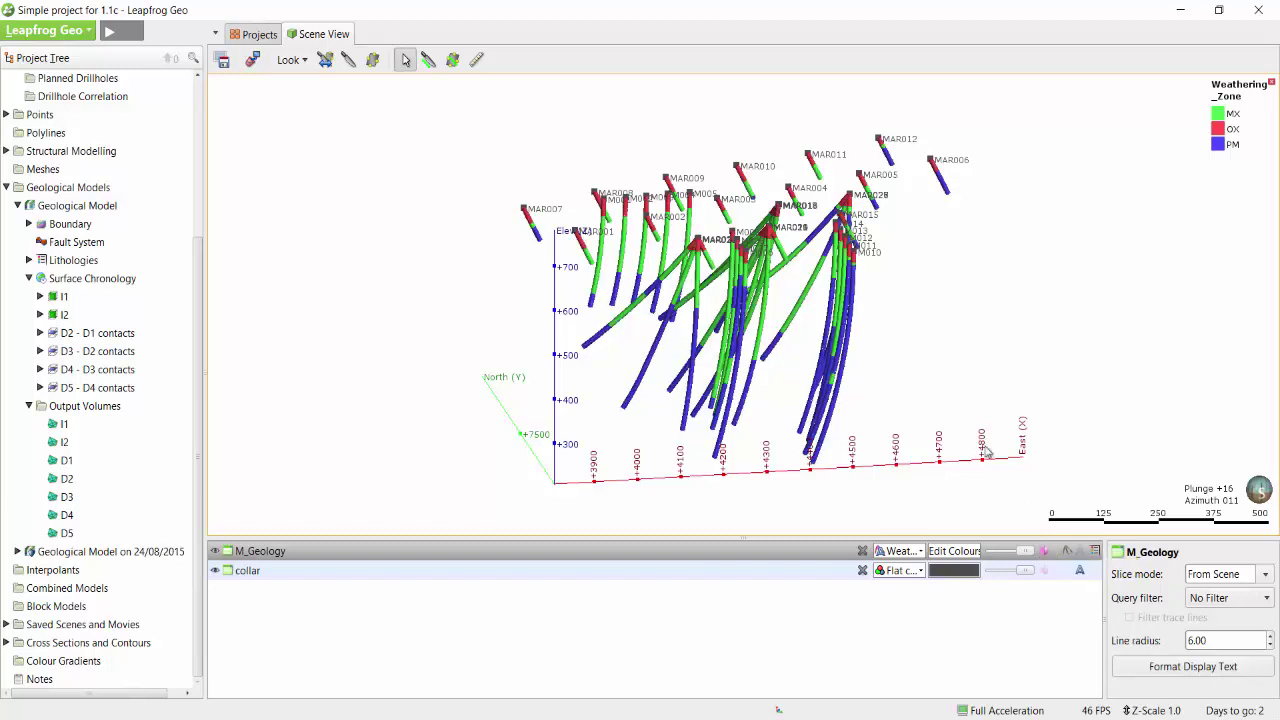
pyautogui.moveTo(989, 452)
pyautogui.mouseDown()
pyautogui.moveTo(1073, 412)
pyautogui.moveTo(1107, 413)
pyautogui.mouseUp()
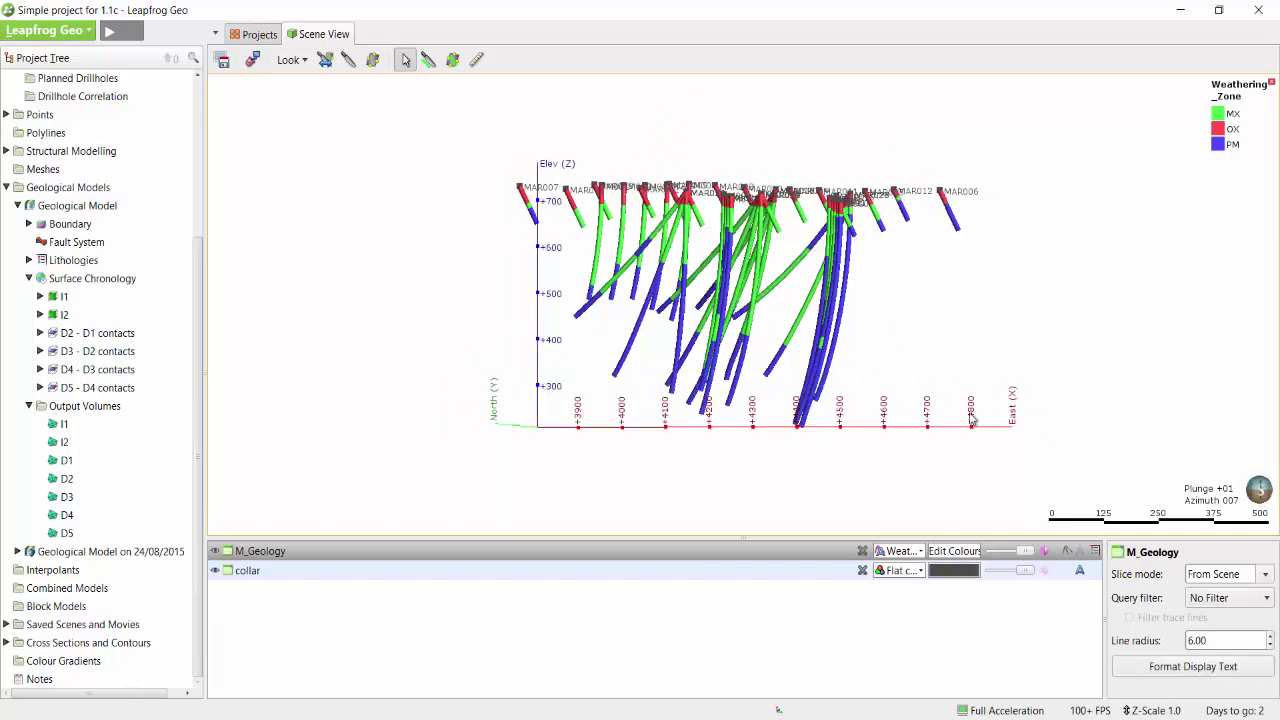
pyautogui.click(1045, 553)
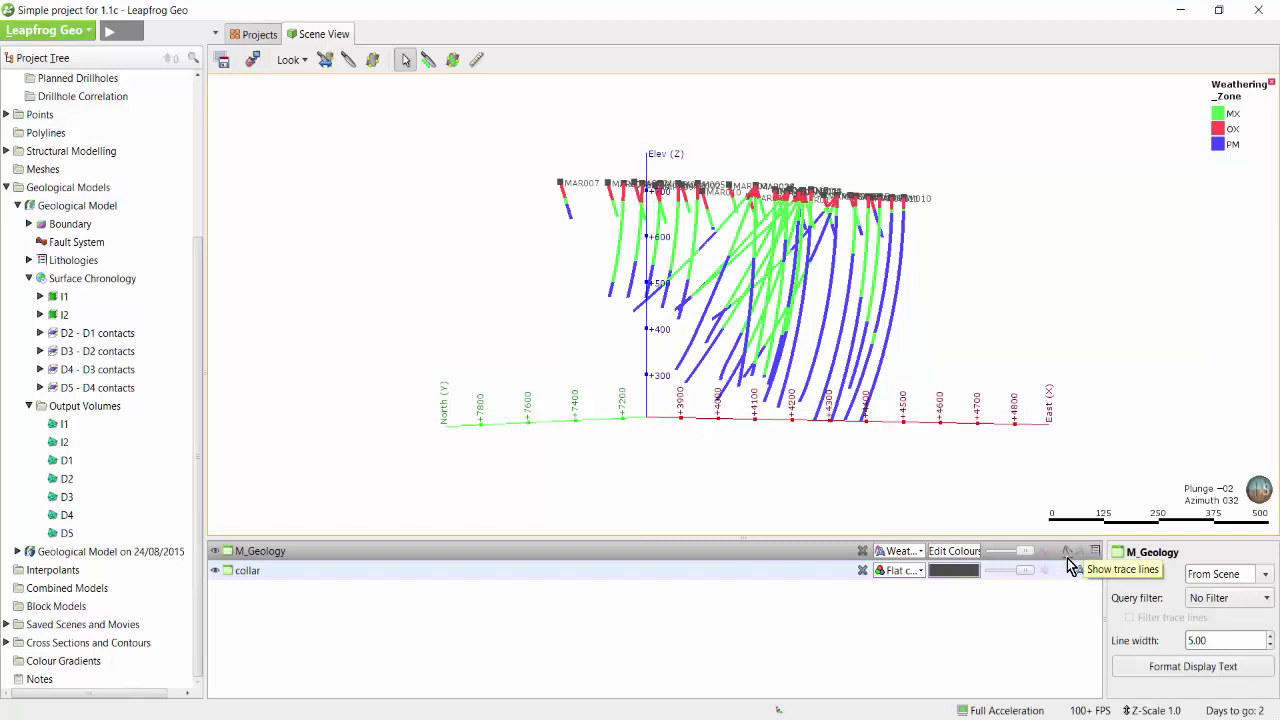
pyautogui.moveTo(1006, 357); pyautogui.dragTo(952, 369)
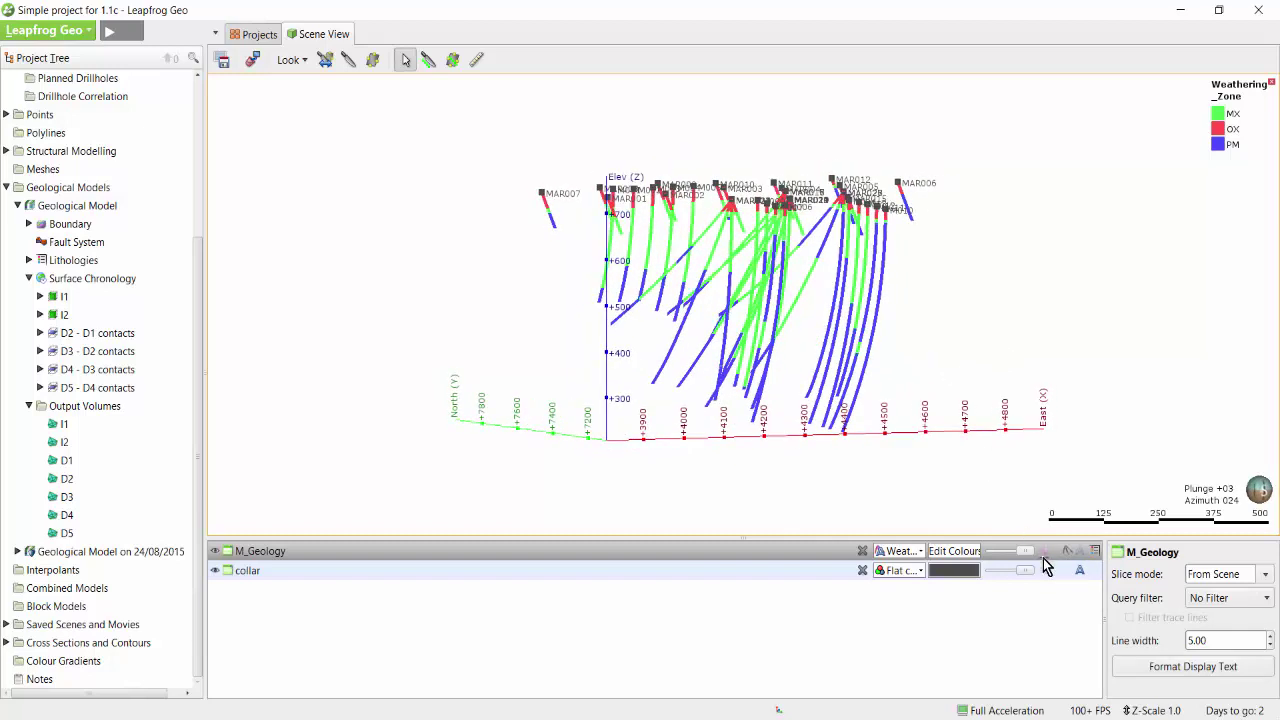
# - Toggle the MX weathering code, hide PM in the legend, and toggle the trace lines
pyautogui.click(940, 551)
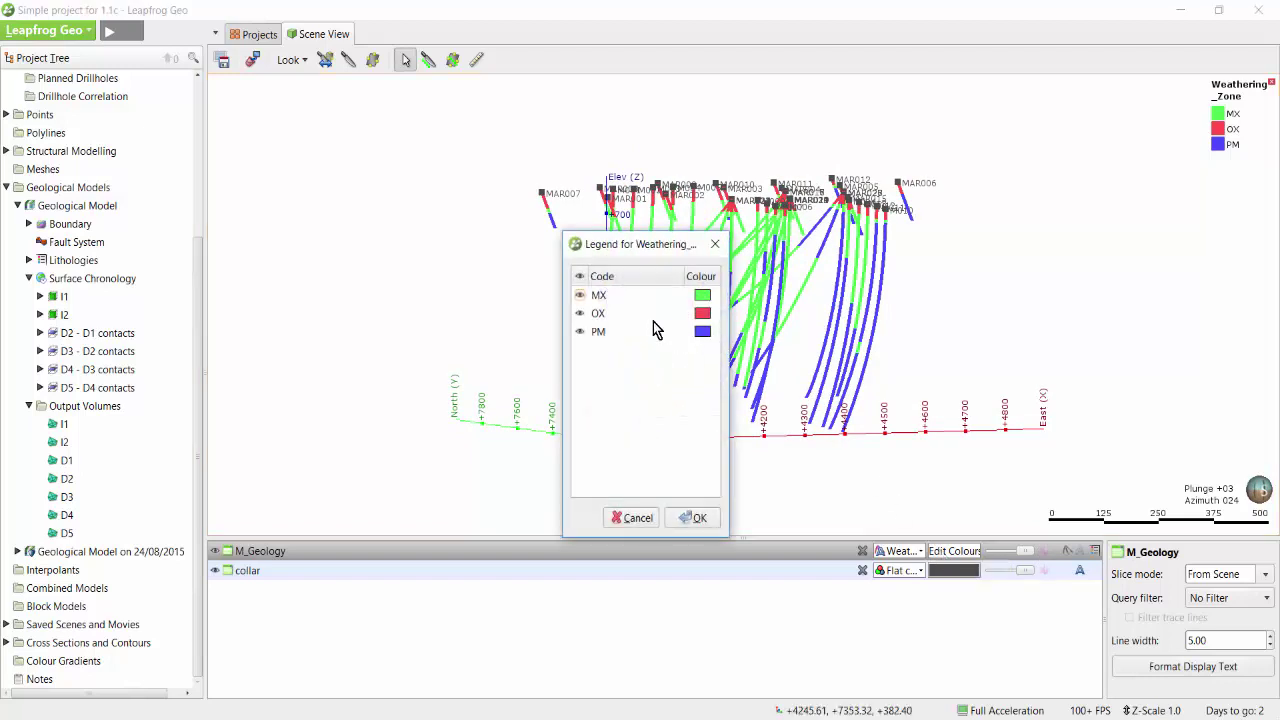
pyautogui.click(581, 296)
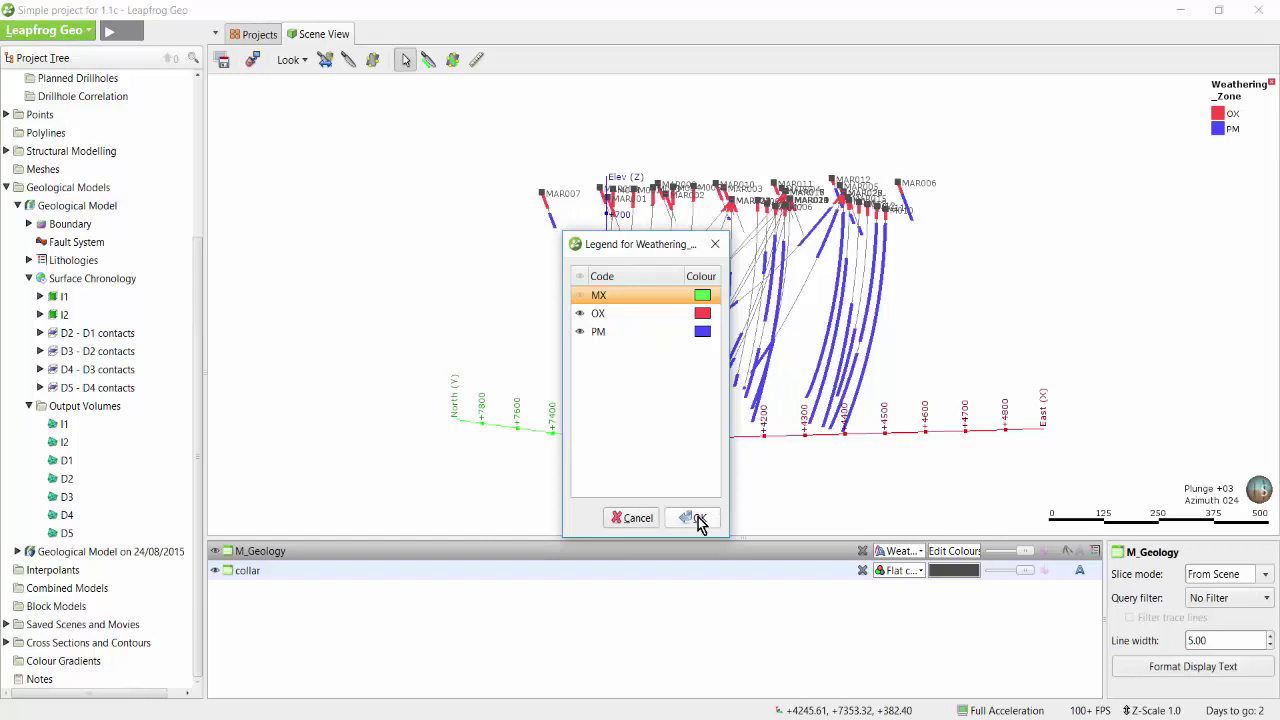
pyautogui.click(581, 298)
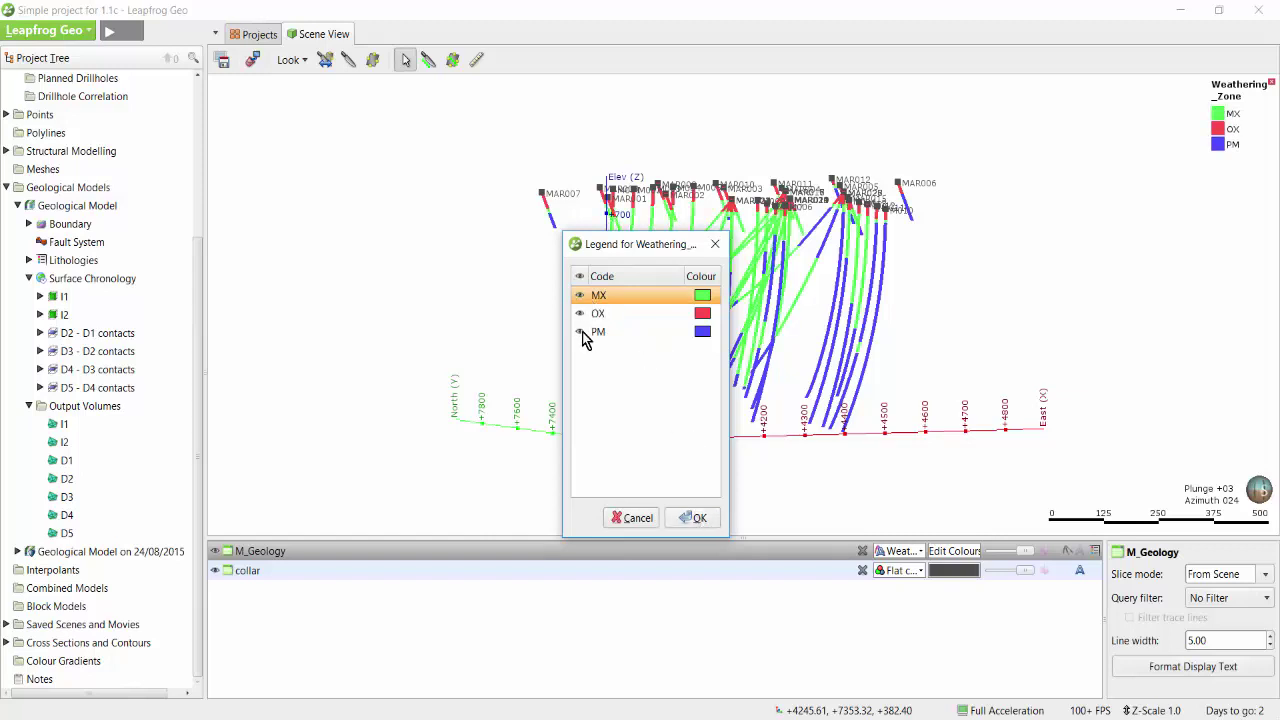
pyautogui.click(580, 331)
pyautogui.click(700, 518)
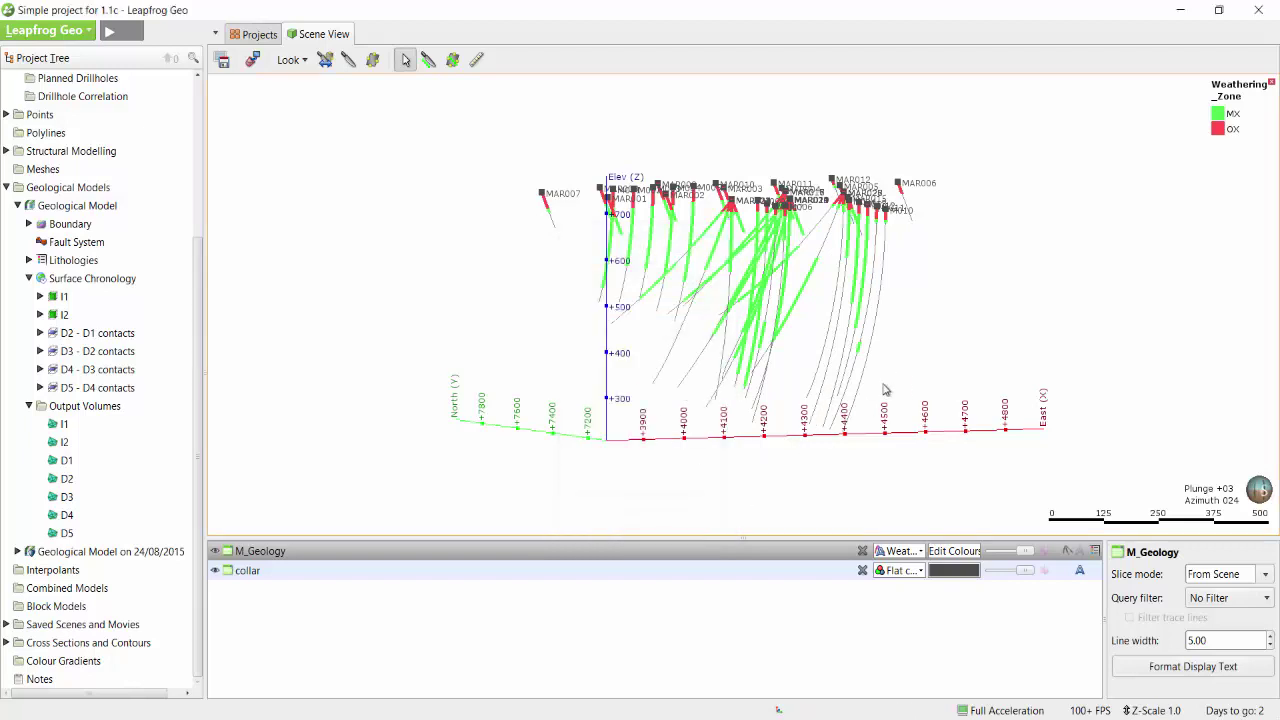
pyautogui.moveTo(886, 386)
pyautogui.mouseDown()
pyautogui.moveTo(908, 380)
pyautogui.moveTo(892, 369)
pyautogui.mouseUp()
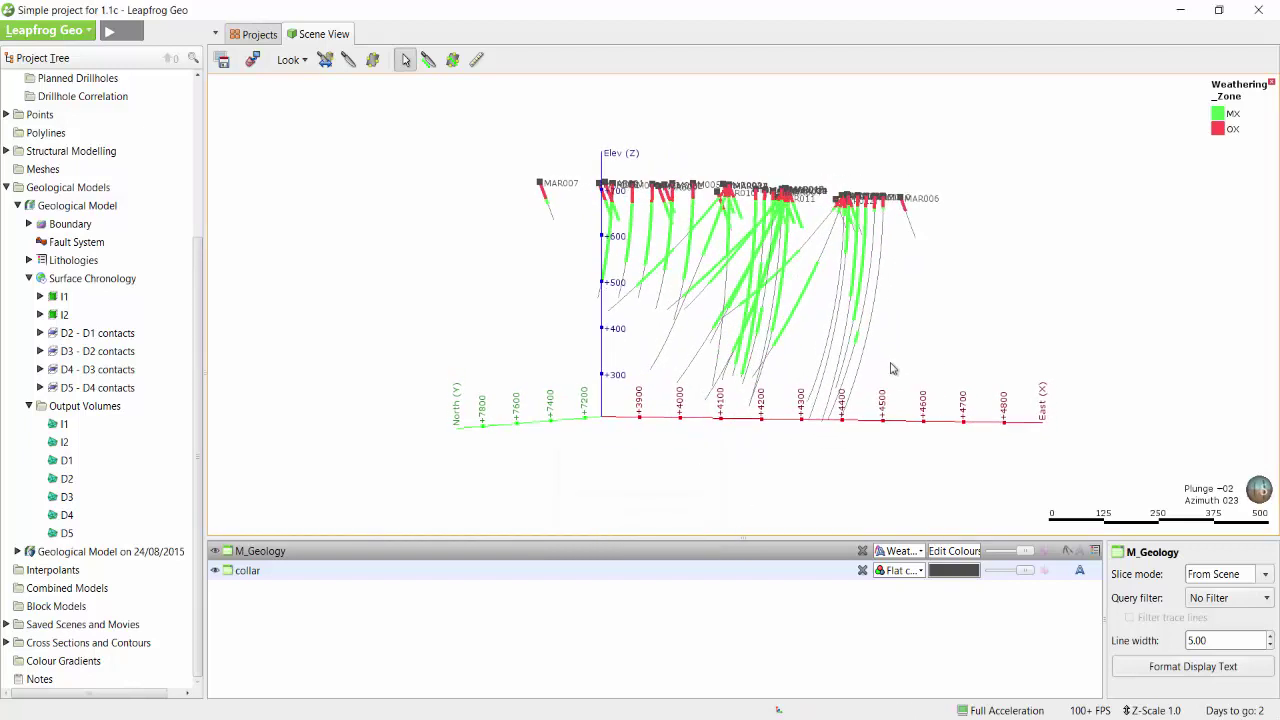
pyautogui.click(1068, 556)
pyautogui.click(1068, 556)
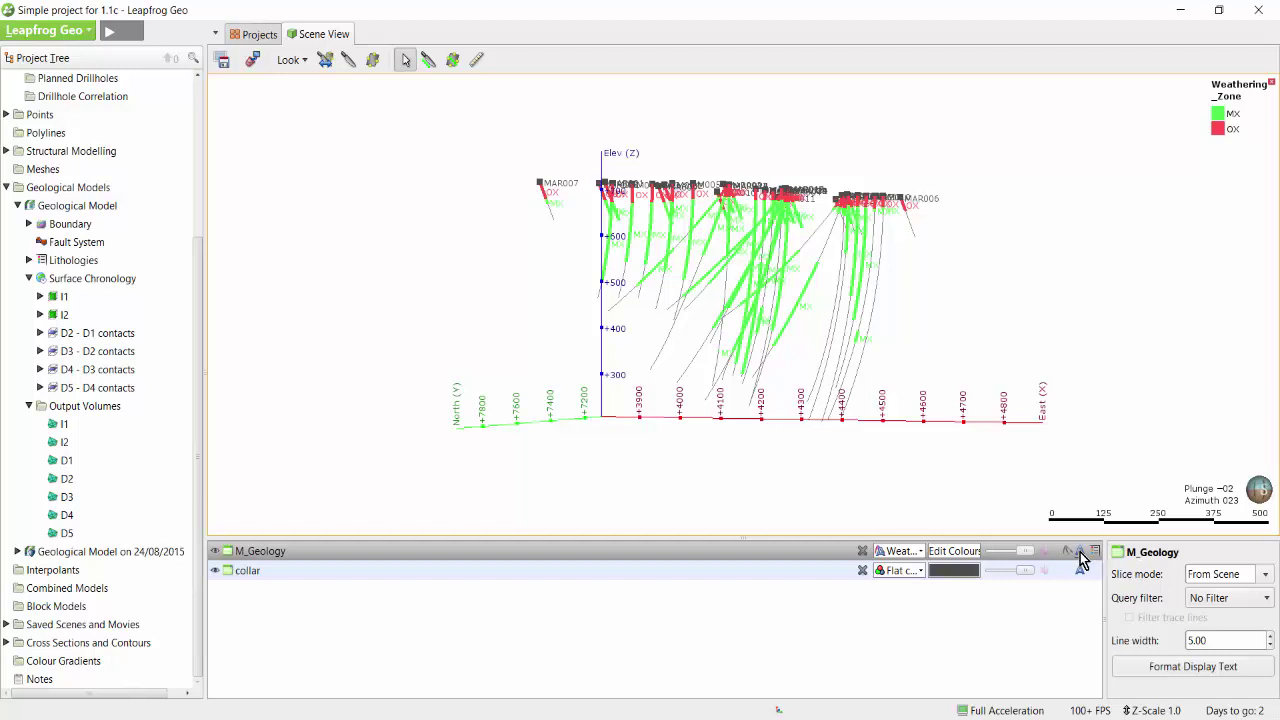
# - Re-show the PM weathering code, then colour the drillholes by RockType
pyautogui.click(978, 556)
pyautogui.click(578, 332)
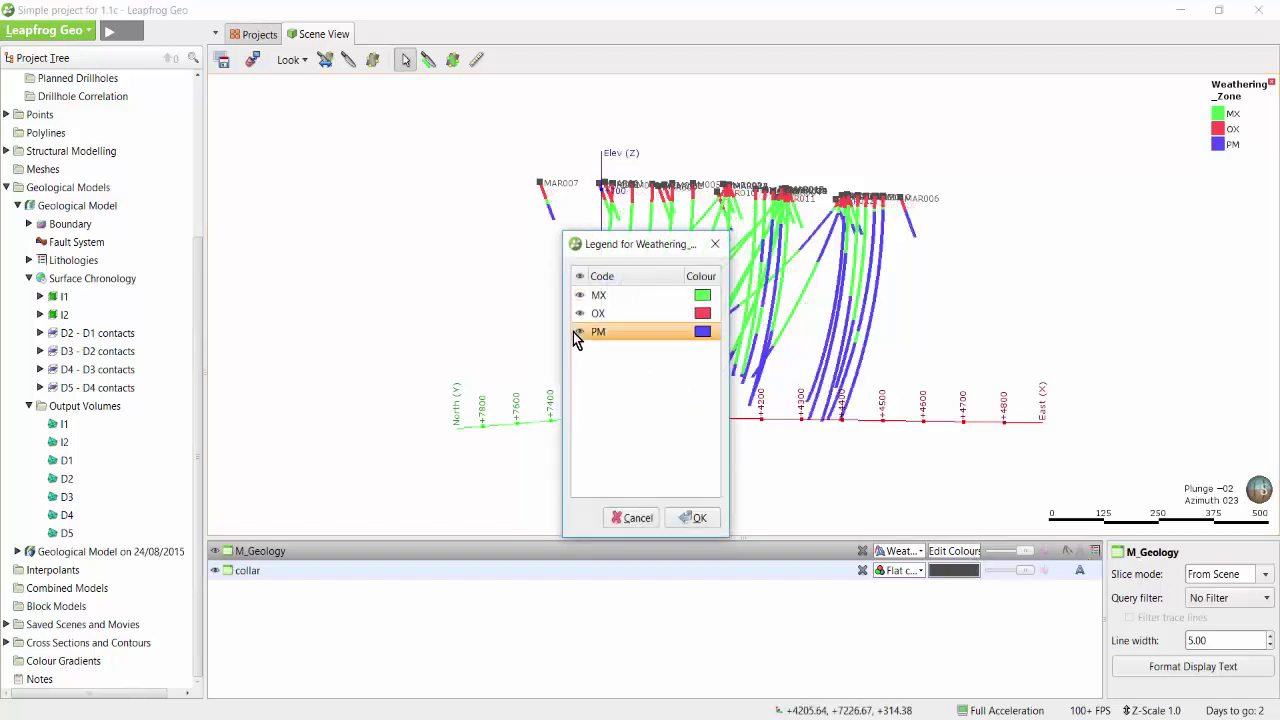
pyautogui.click(694, 517)
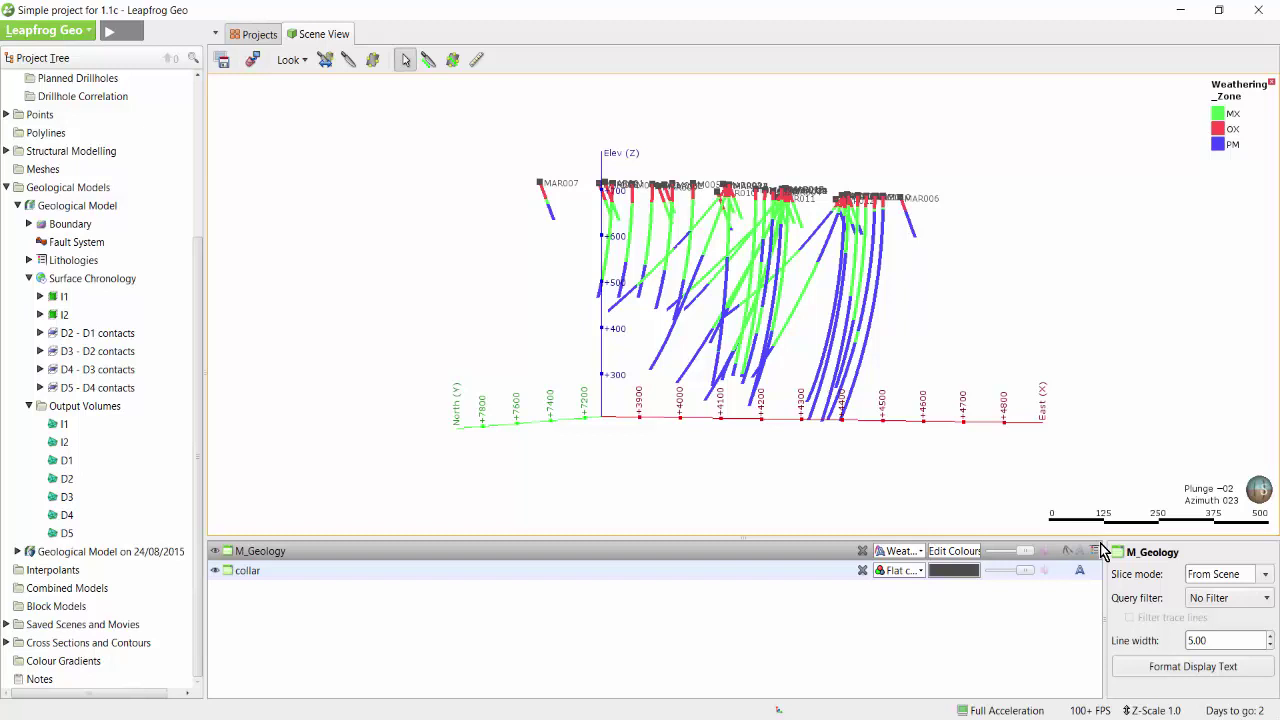
pyautogui.click(910, 551)
pyautogui.click(914, 587)
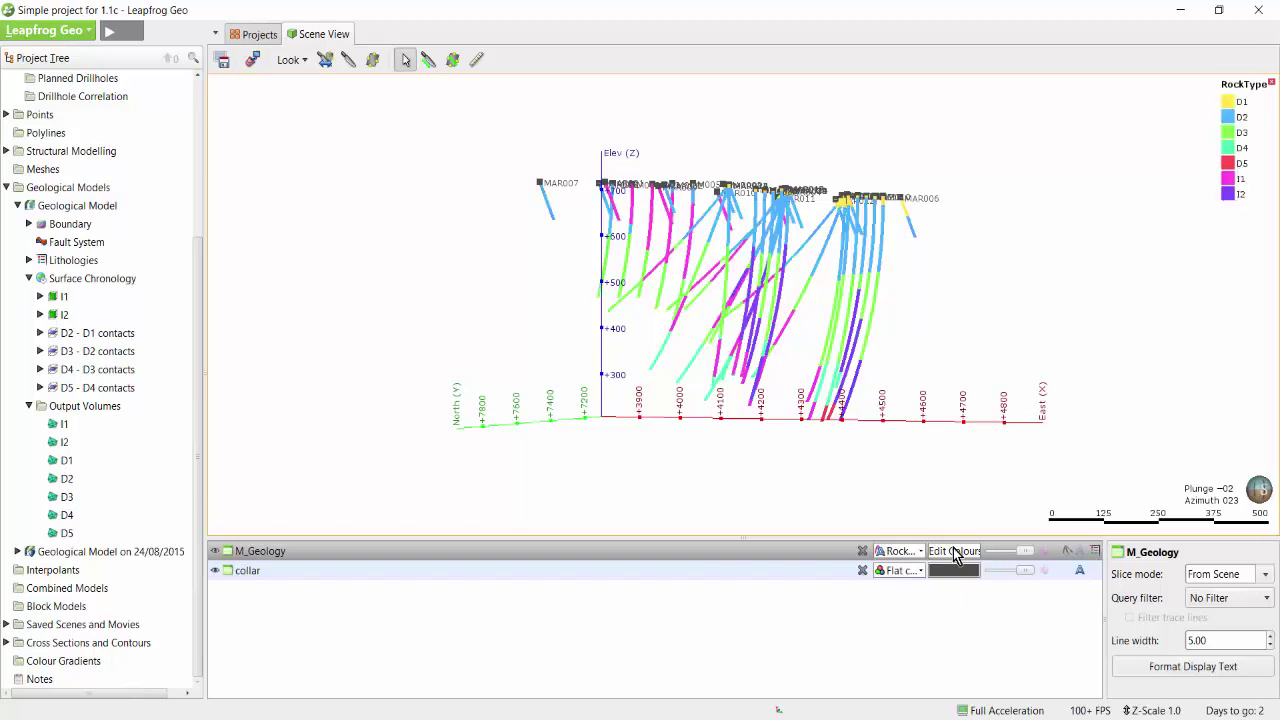
# - Show only D2, D5 and I2 rock types, then restore all RockType codes
pyautogui.click(955, 552)
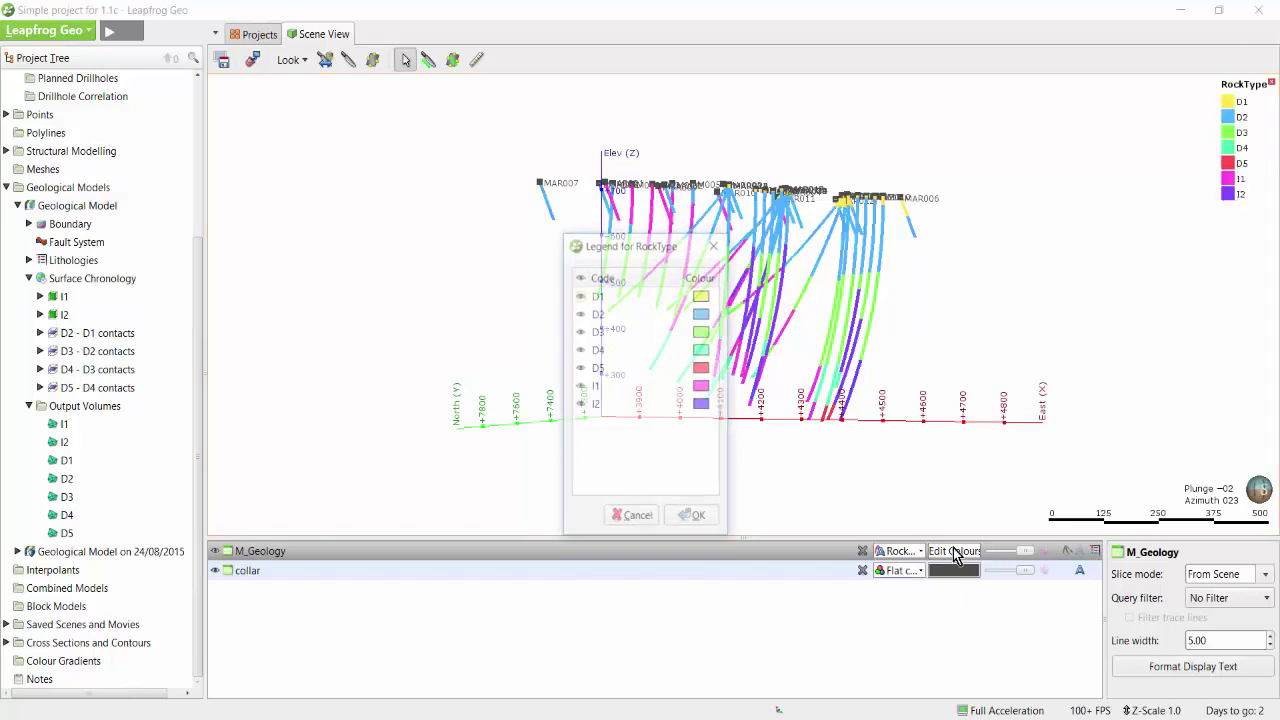
pyautogui.click(579, 276)
pyautogui.click(582, 313)
pyautogui.click(583, 368)
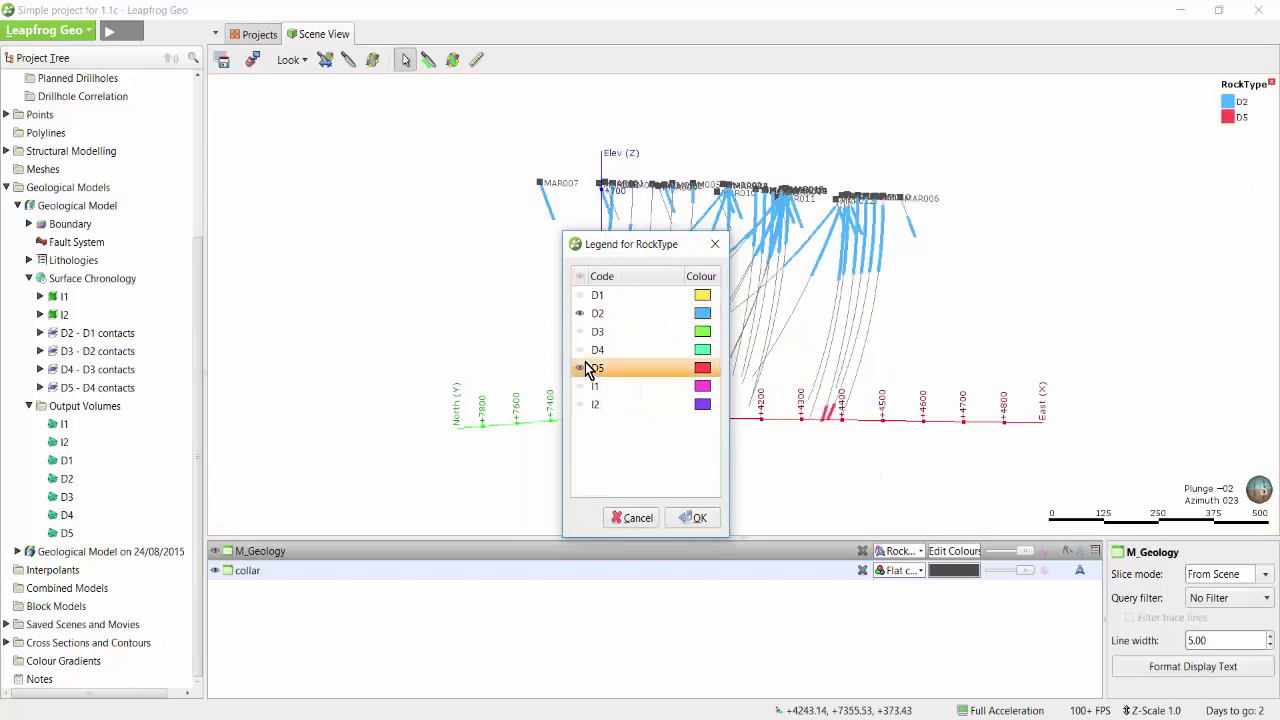
pyautogui.click(583, 404)
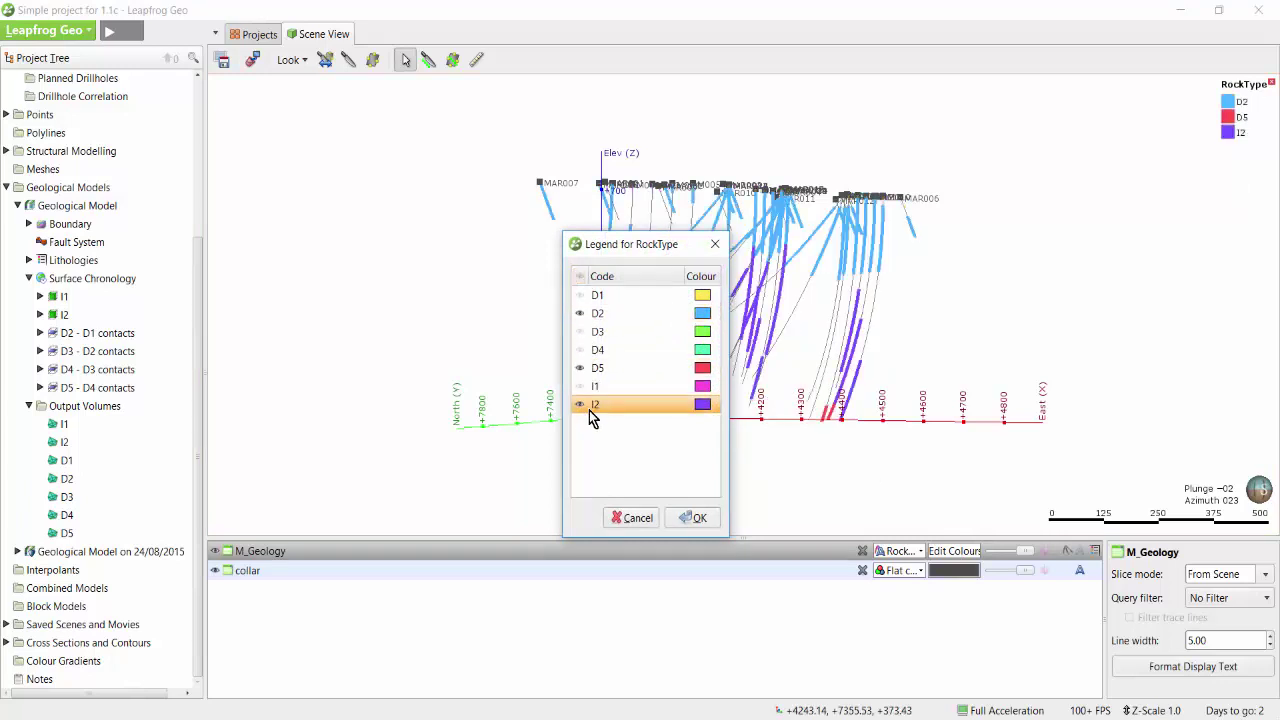
pyautogui.click(693, 518)
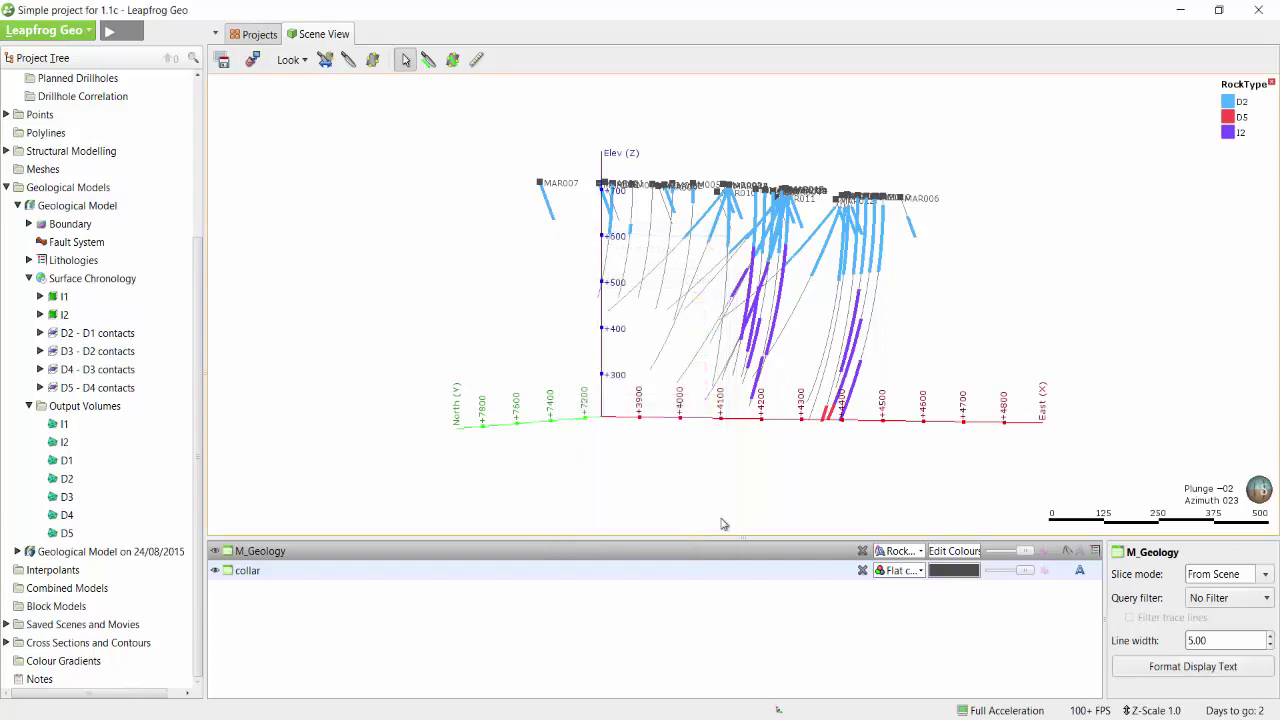
pyautogui.click(966, 551)
pyautogui.click(580, 276)
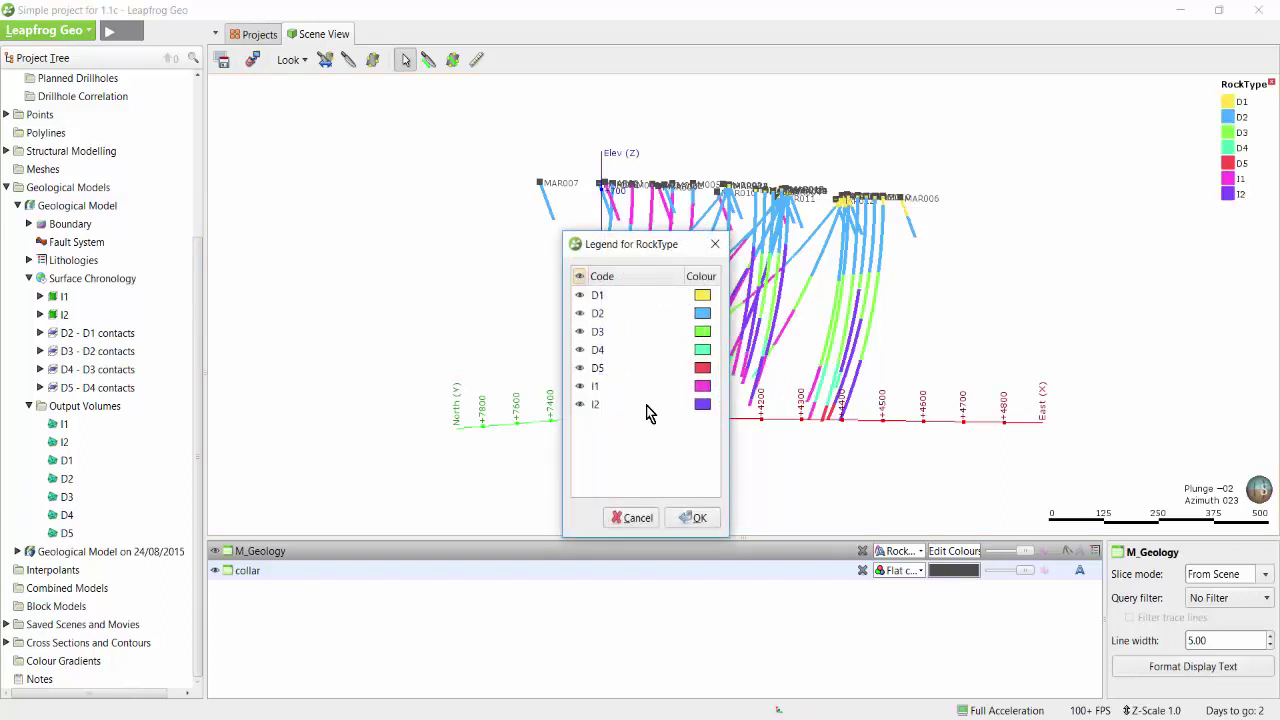
pyautogui.click(695, 518)
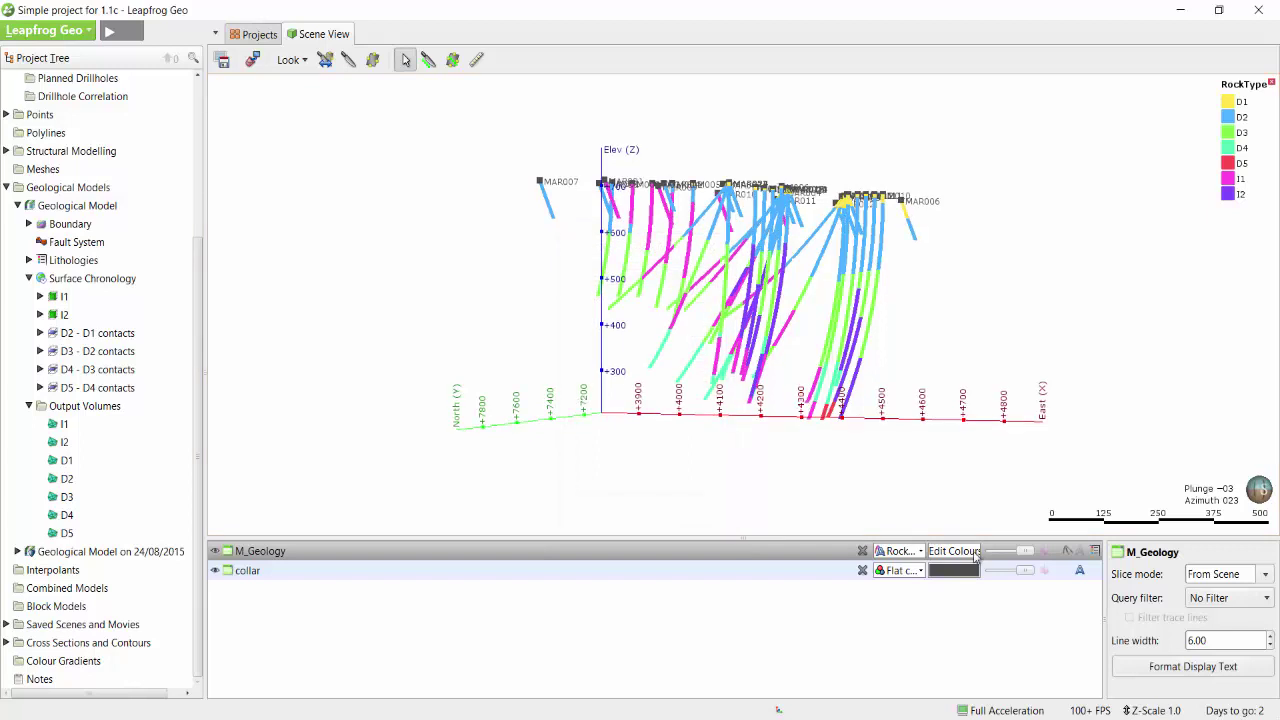
# - Set the M_Geology line width to 4, briefly trying solid tubes before flat lines
pyautogui.click(822, 558)
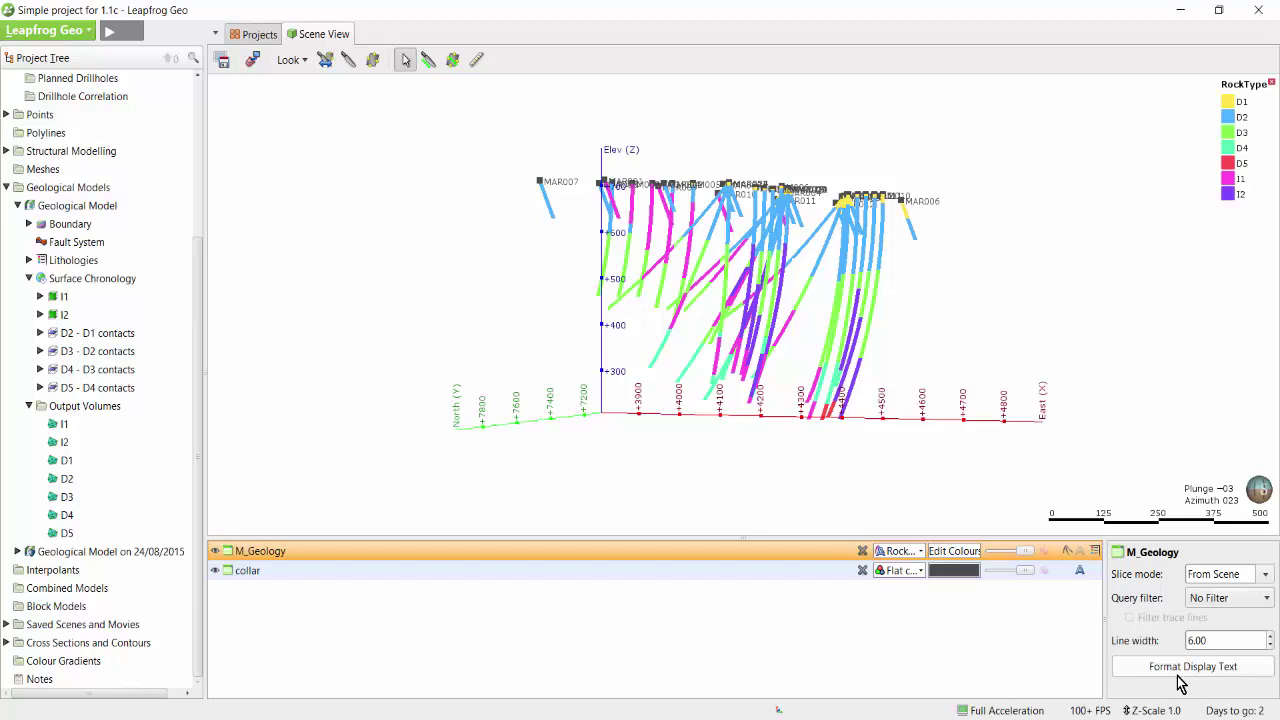
pyautogui.click(1263, 576)
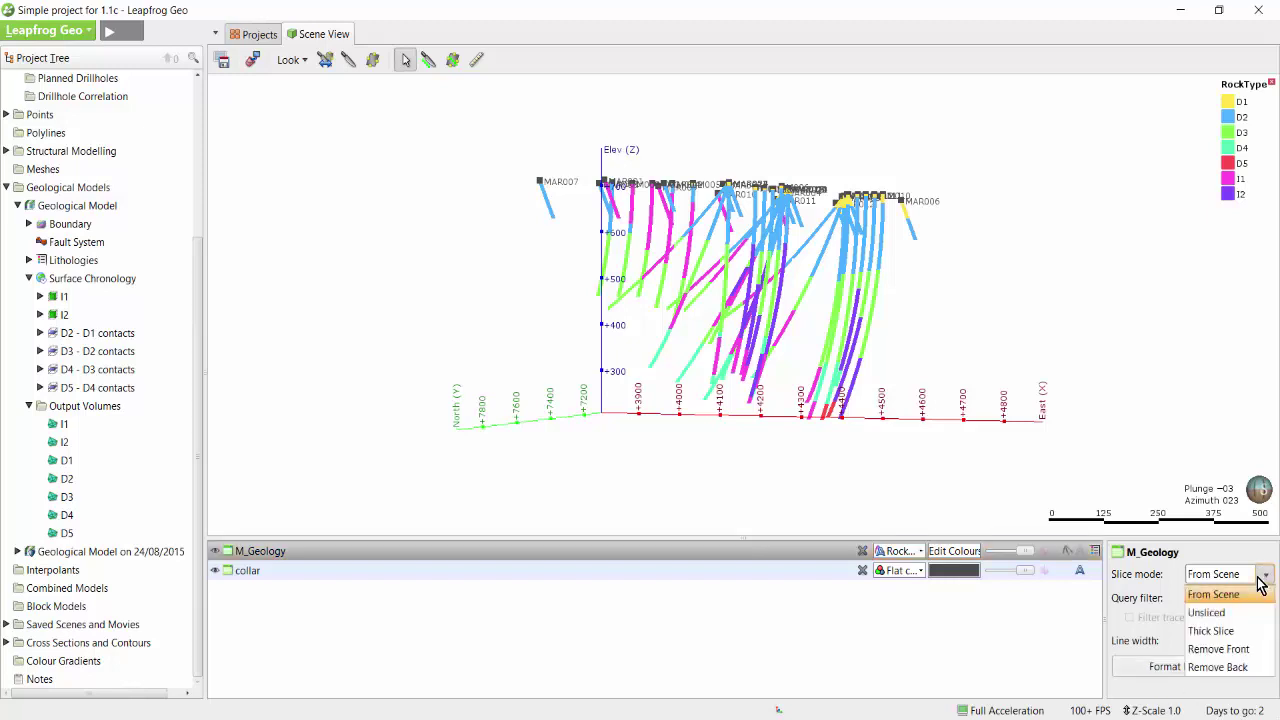
pyautogui.click(1259, 579)
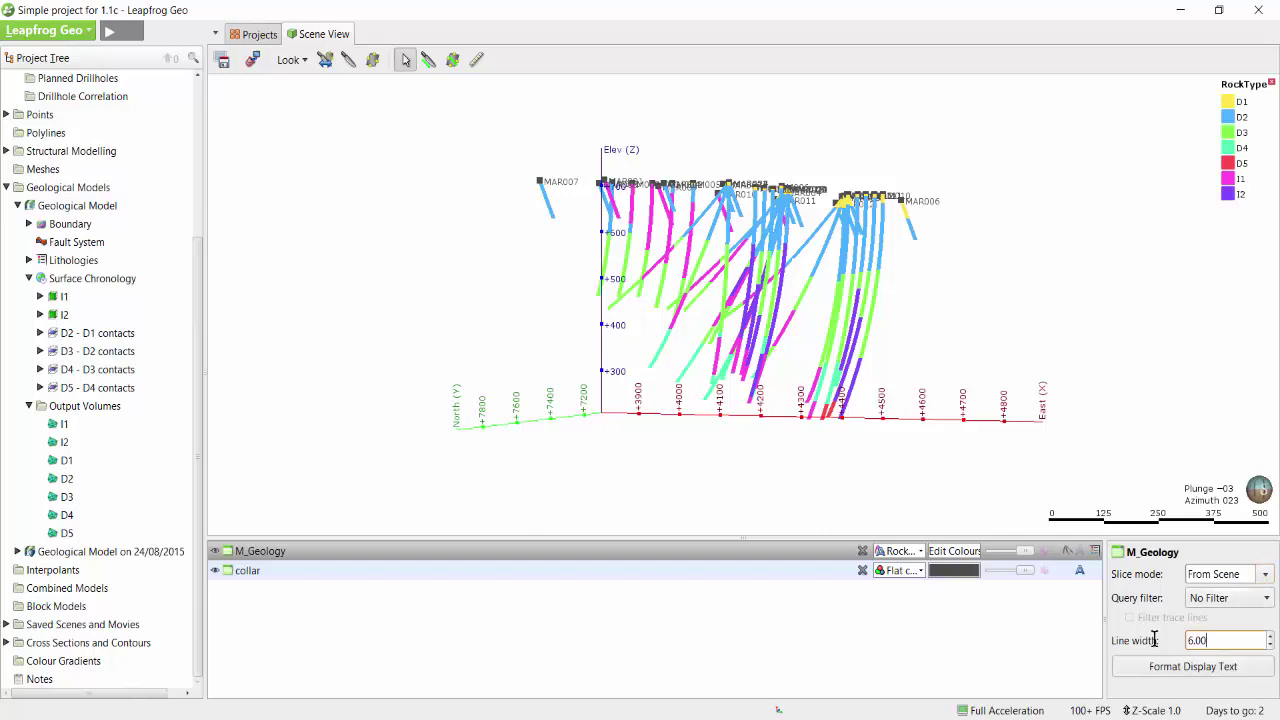
pyautogui.hotkey('ctrl', 'a')
pyautogui.write('4')
pyautogui.press('Return')
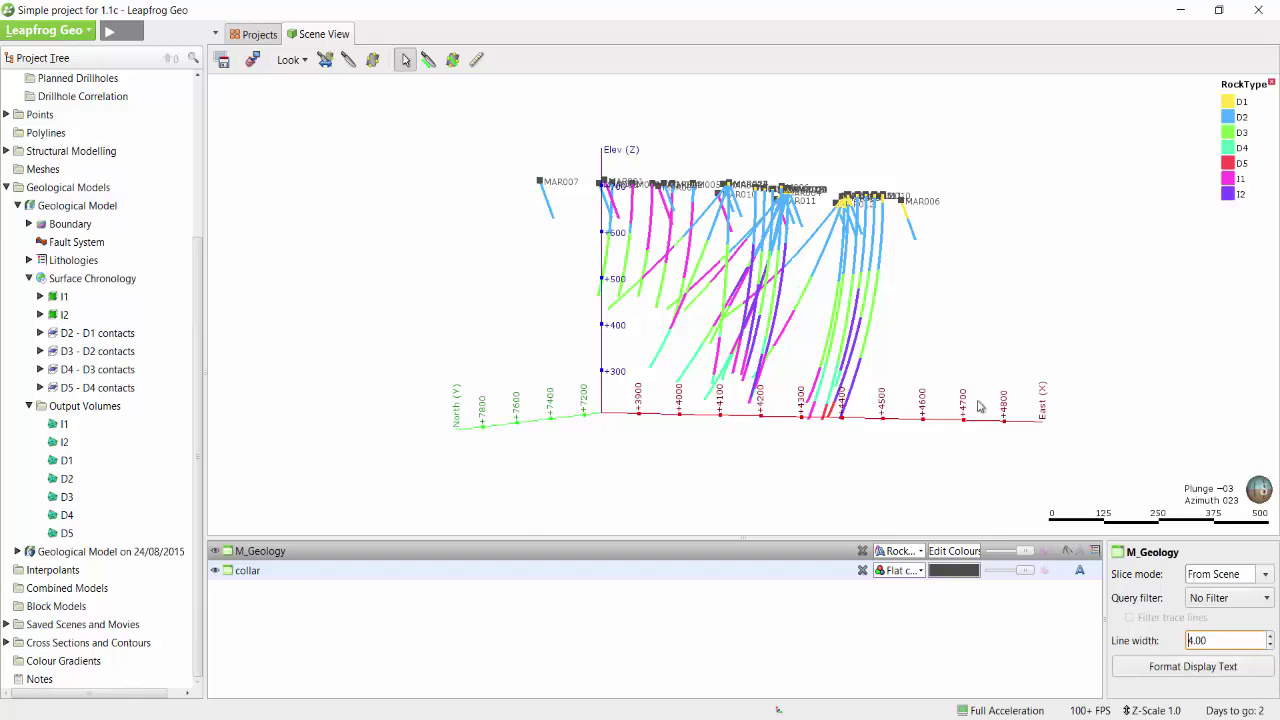
pyautogui.click(1044, 553)
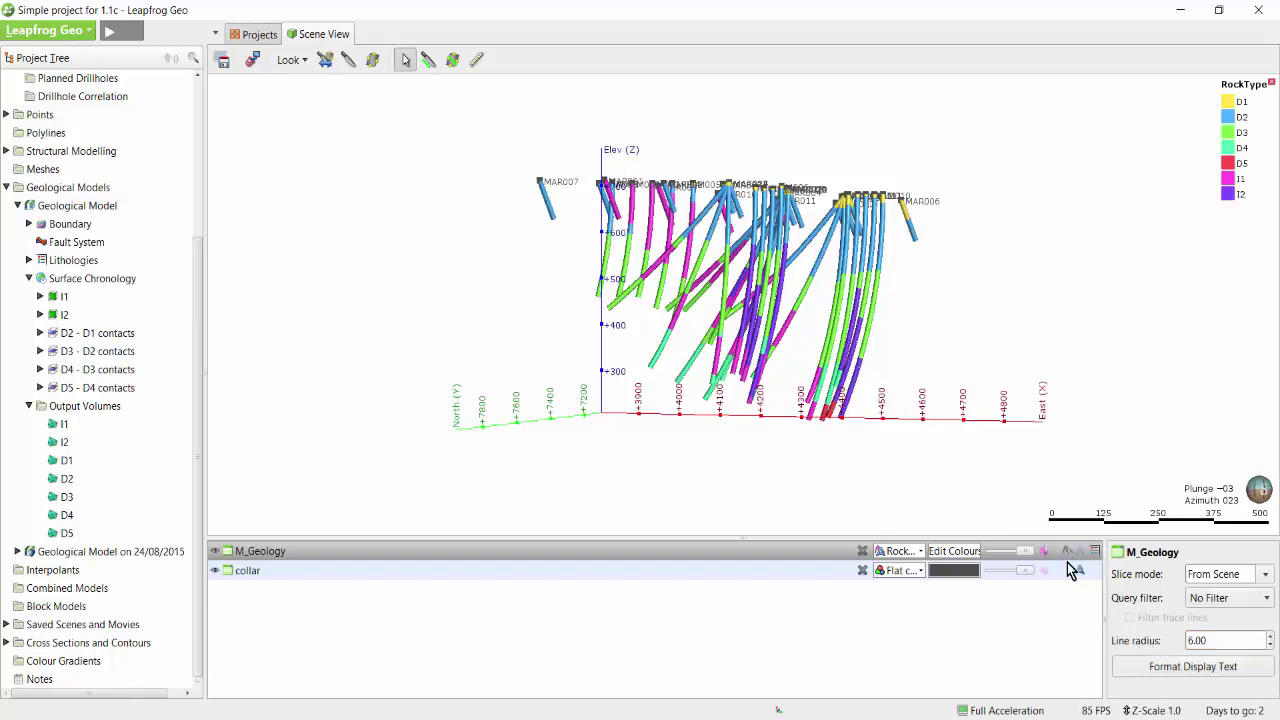
pyautogui.click(1044, 553)
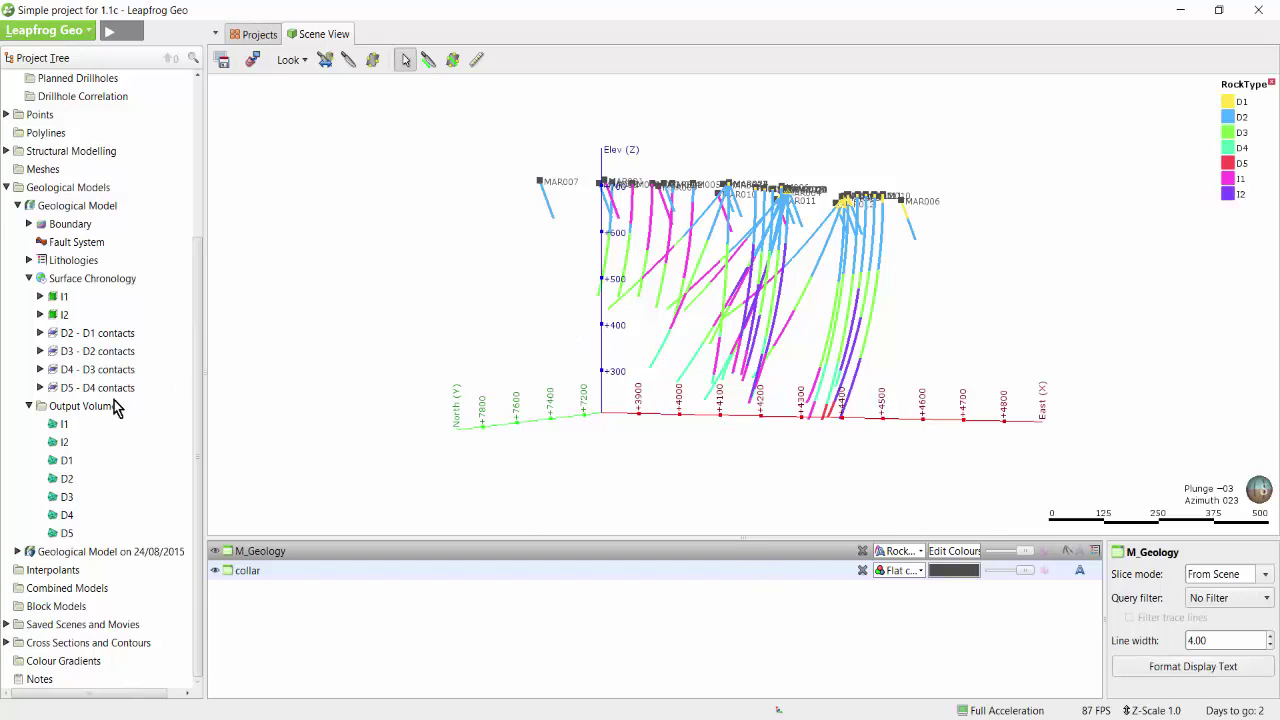
# - Add the I1 output volume as a magenta solid and adjust its transparency
pyautogui.click(71, 428)
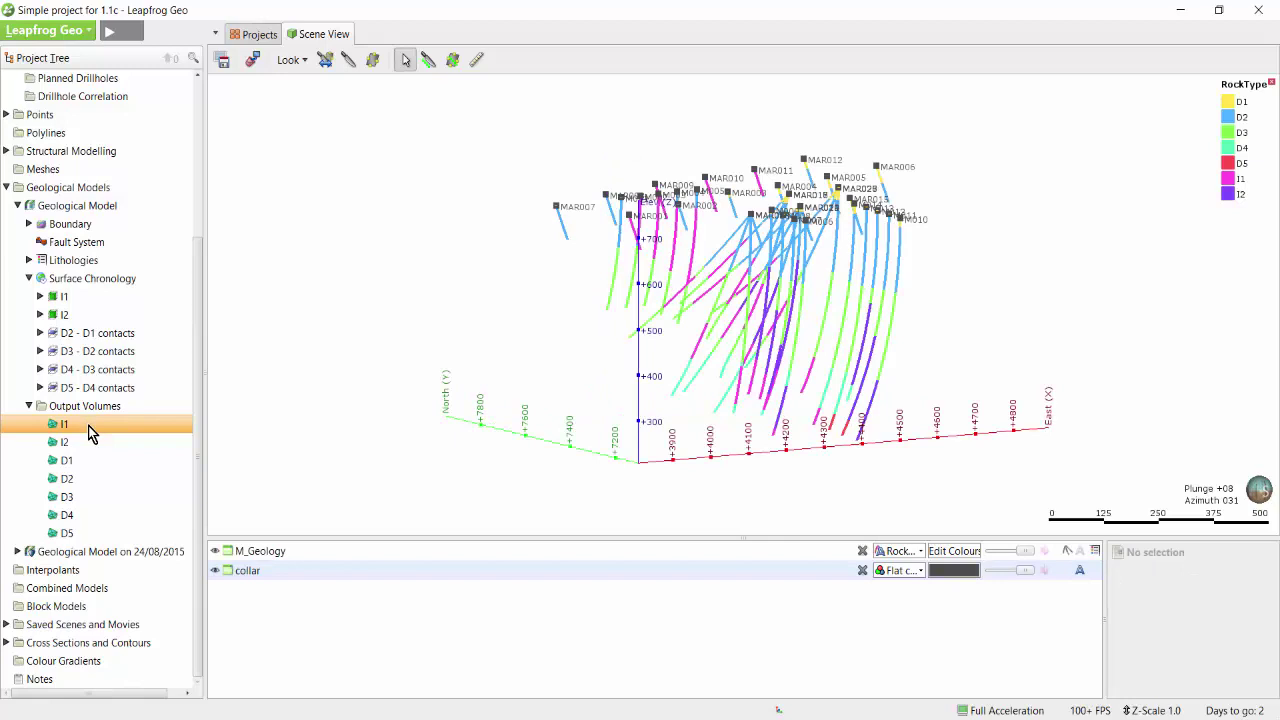
pyautogui.moveTo(88, 430); pyautogui.dragTo(500, 280)
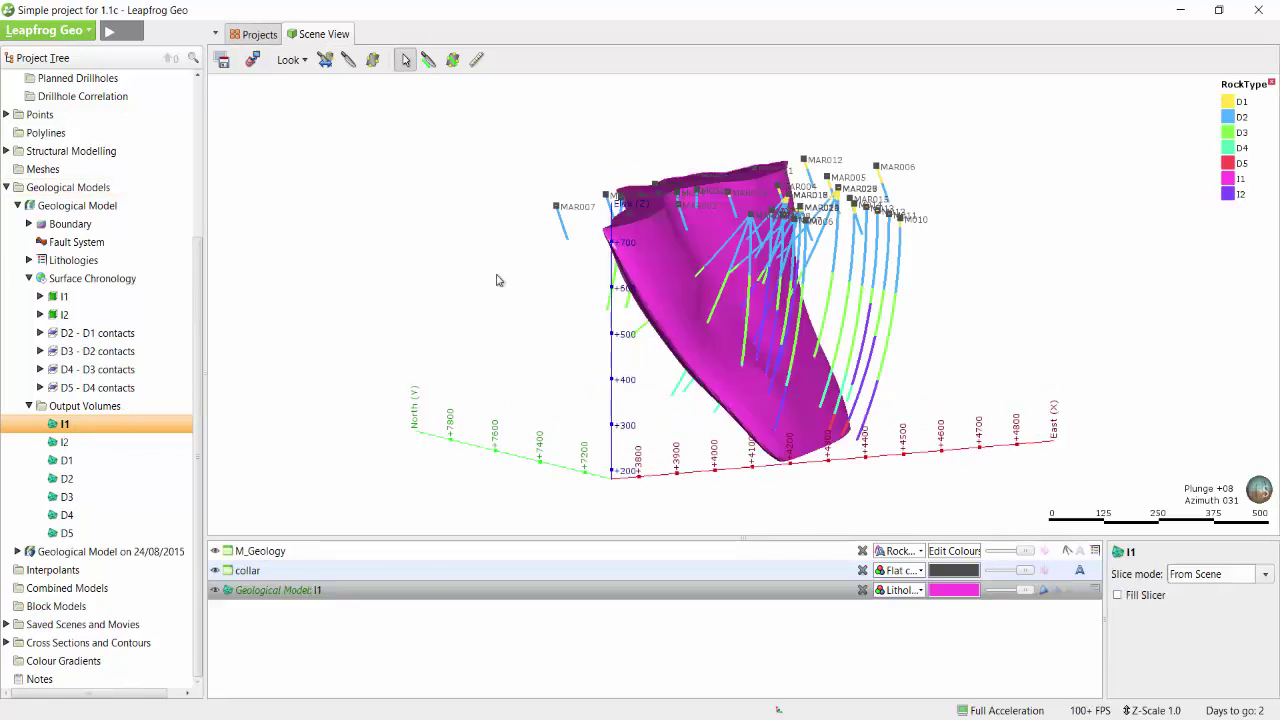
pyautogui.moveTo(617, 292); pyautogui.dragTo(718, 285)
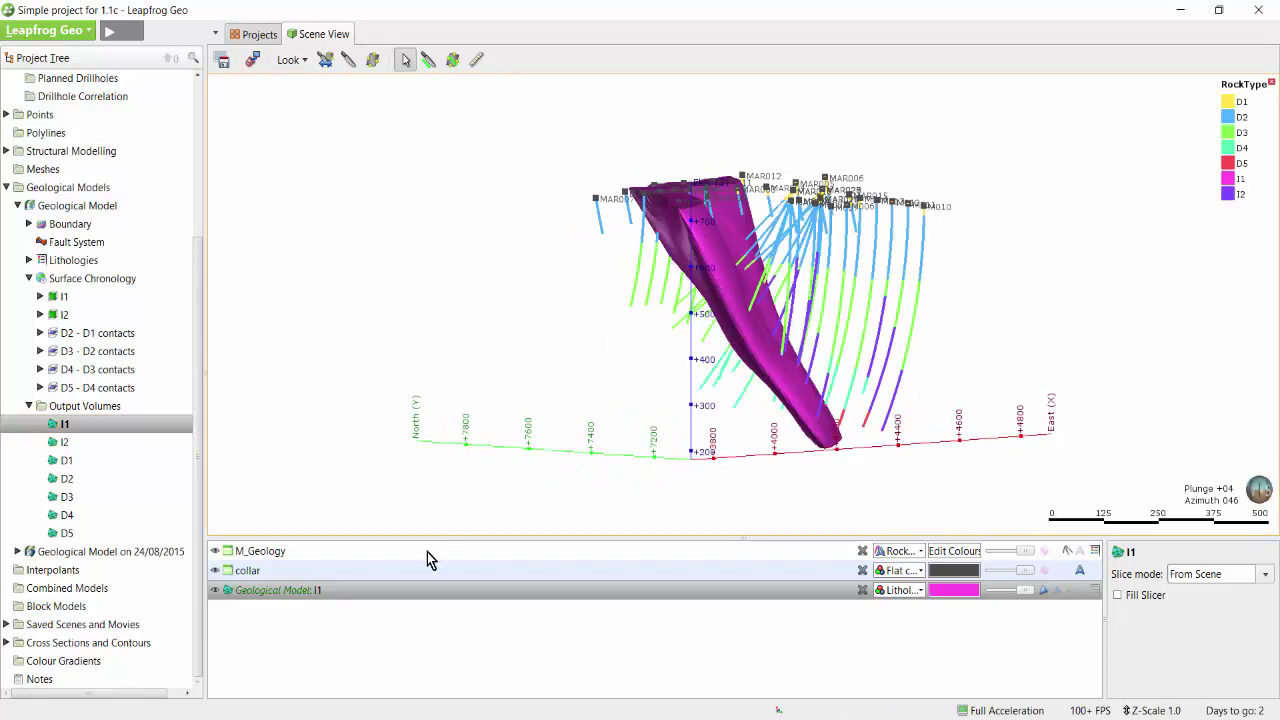
pyautogui.click(214, 591)
pyautogui.moveTo(1026, 591); pyautogui.dragTo(1026, 593)
pyautogui.scroll(2, 818, 447)
pyautogui.scroll(3, 818, 447)
pyautogui.moveTo(873, 438); pyautogui.dragTo(754, 402)
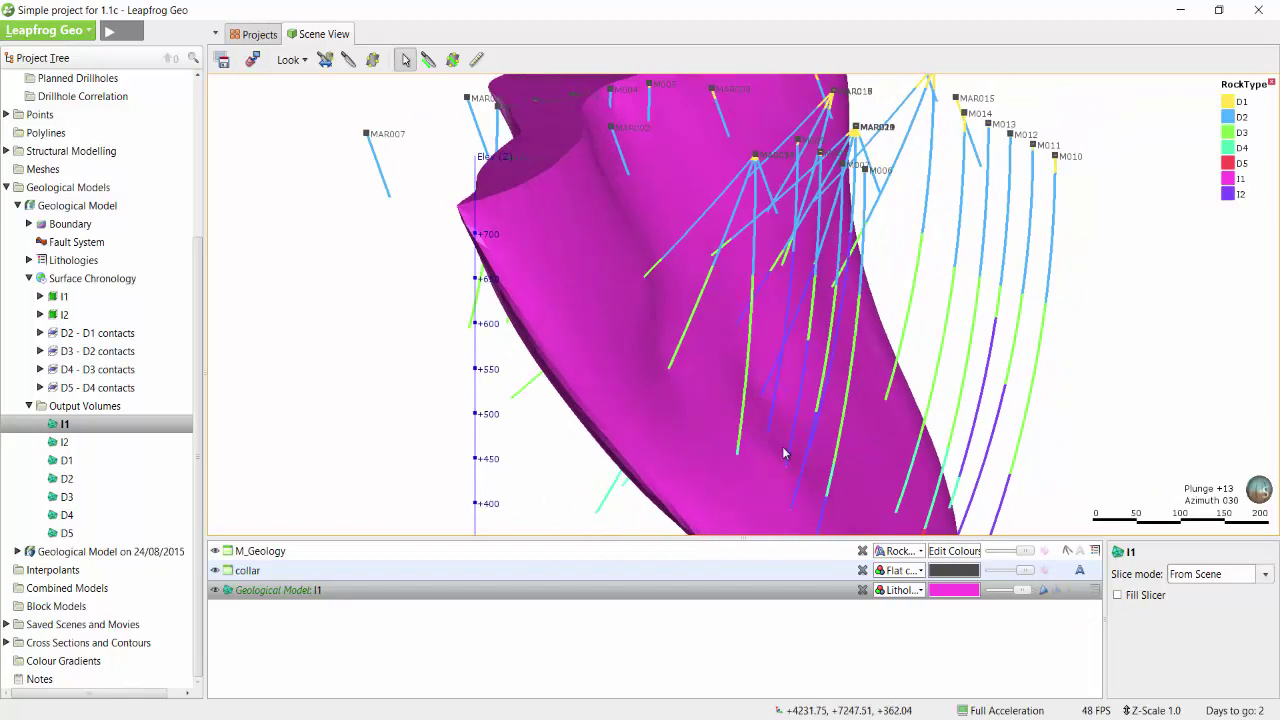
pyautogui.scroll(1, 754, 402)
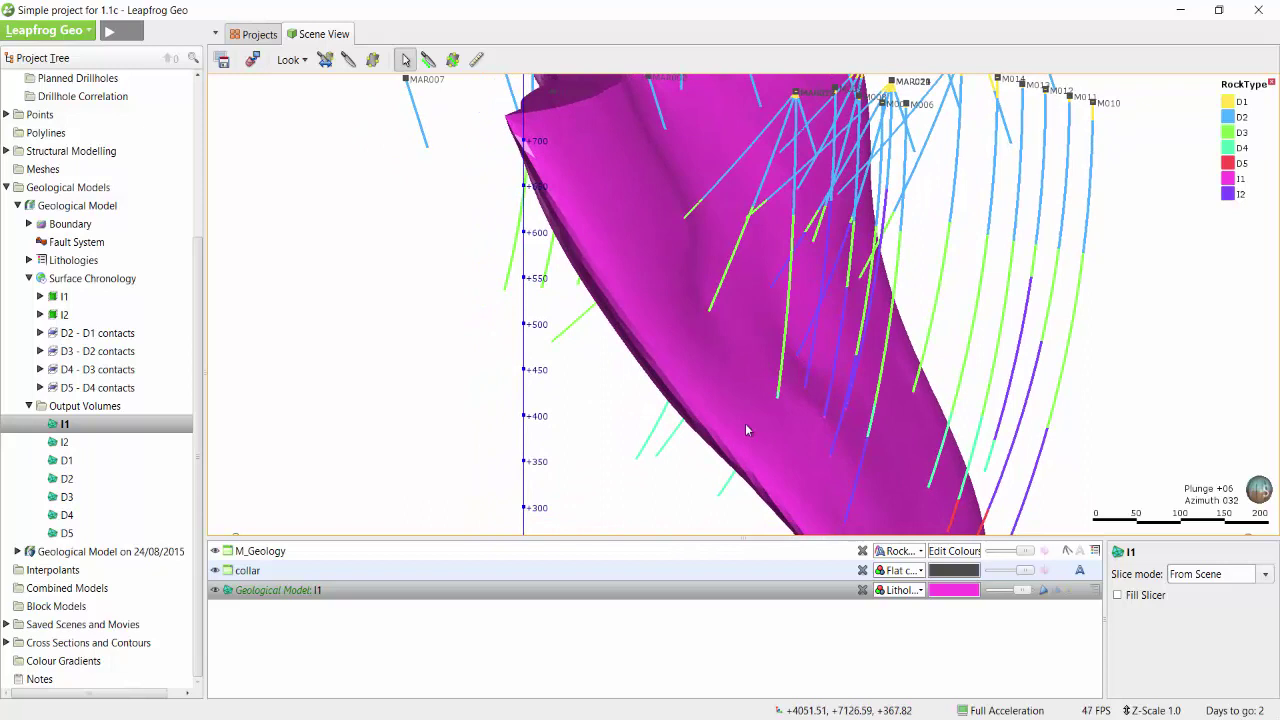
pyautogui.scroll(2, 746, 423)
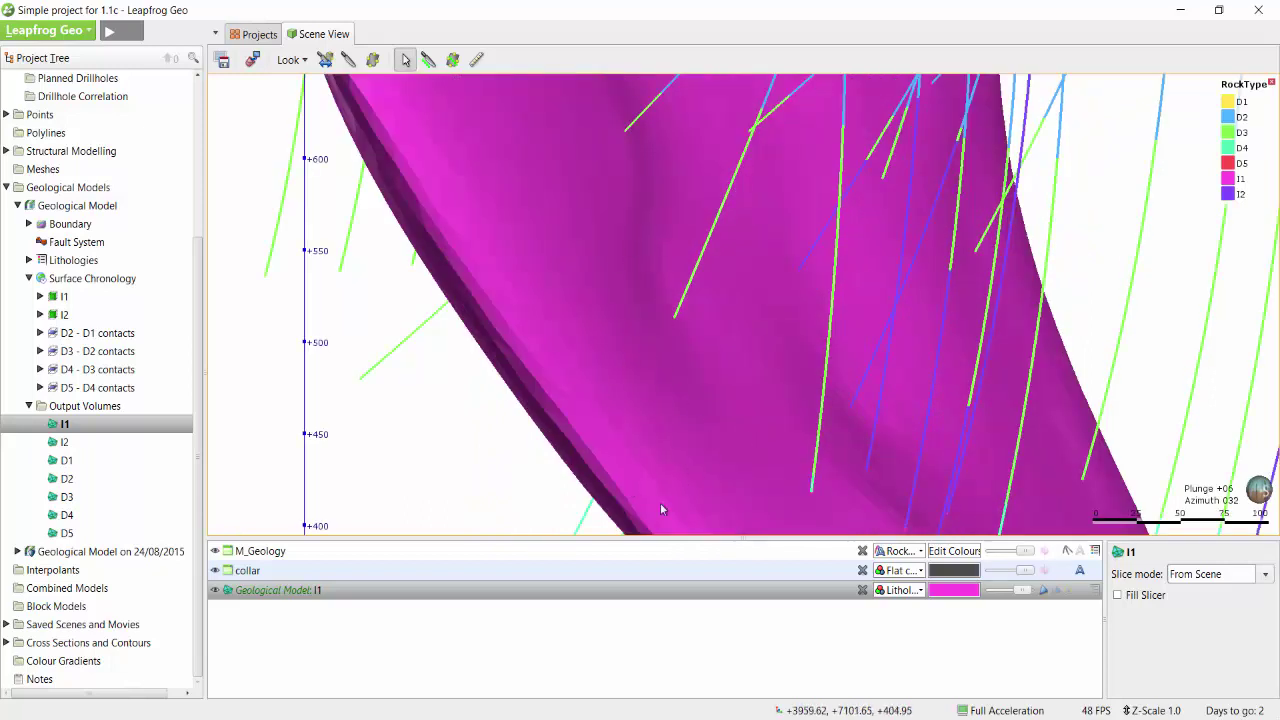
# - Try smooth shading, mesh edges and wireframe display on the I1 surface
pyautogui.click(1052, 587)
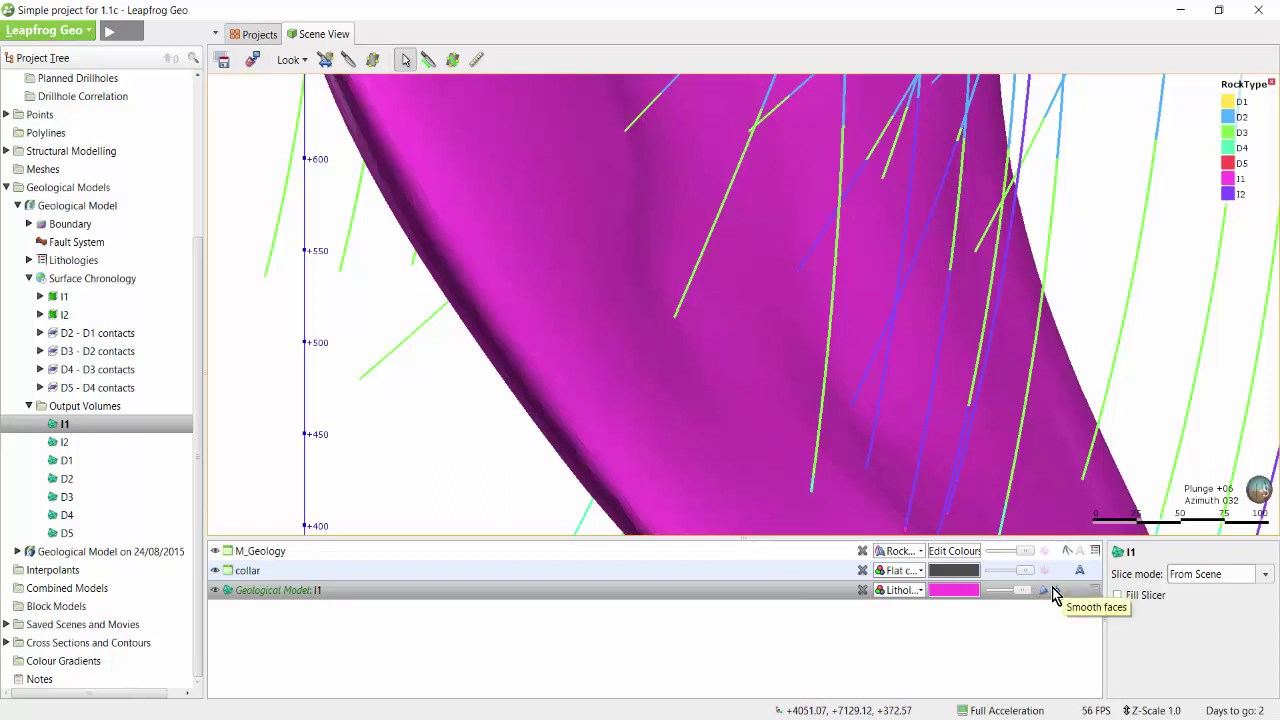
pyautogui.moveTo(940, 378)
pyautogui.mouseDown()
pyautogui.moveTo(703, 386)
pyautogui.moveTo(709, 406)
pyautogui.moveTo(786, 414)
pyautogui.mouseUp()
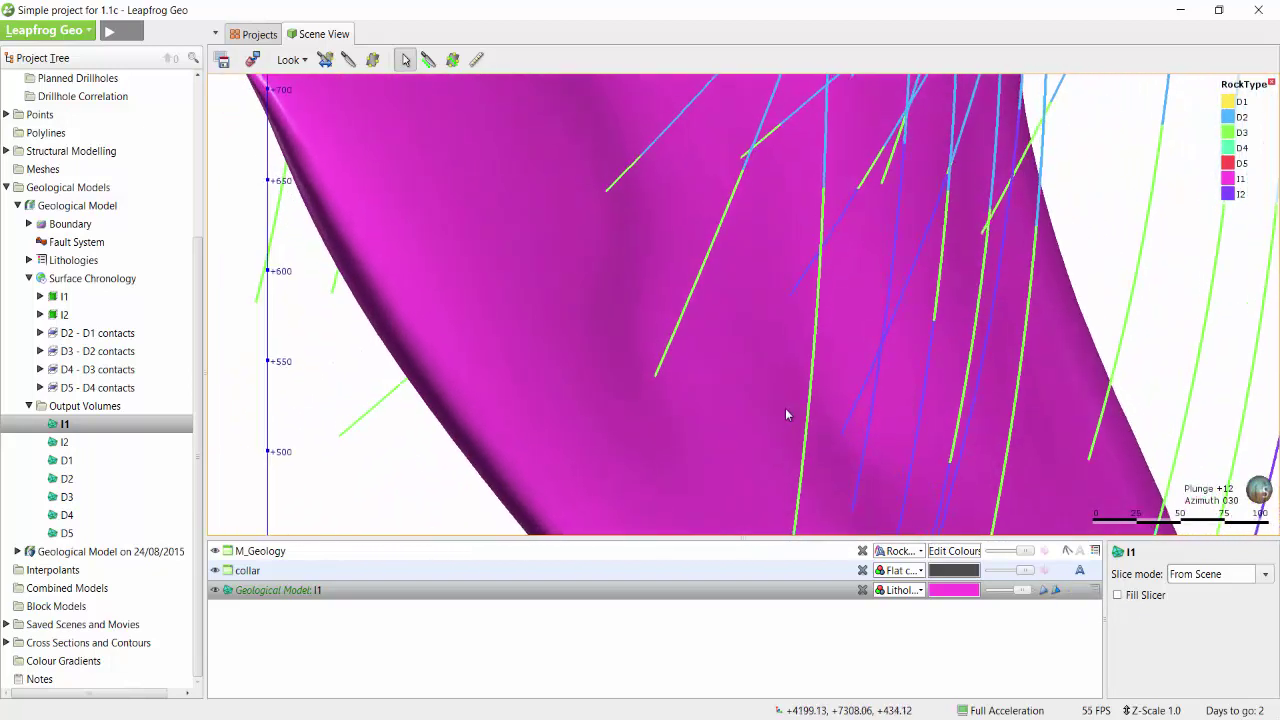
pyautogui.click(1066, 590)
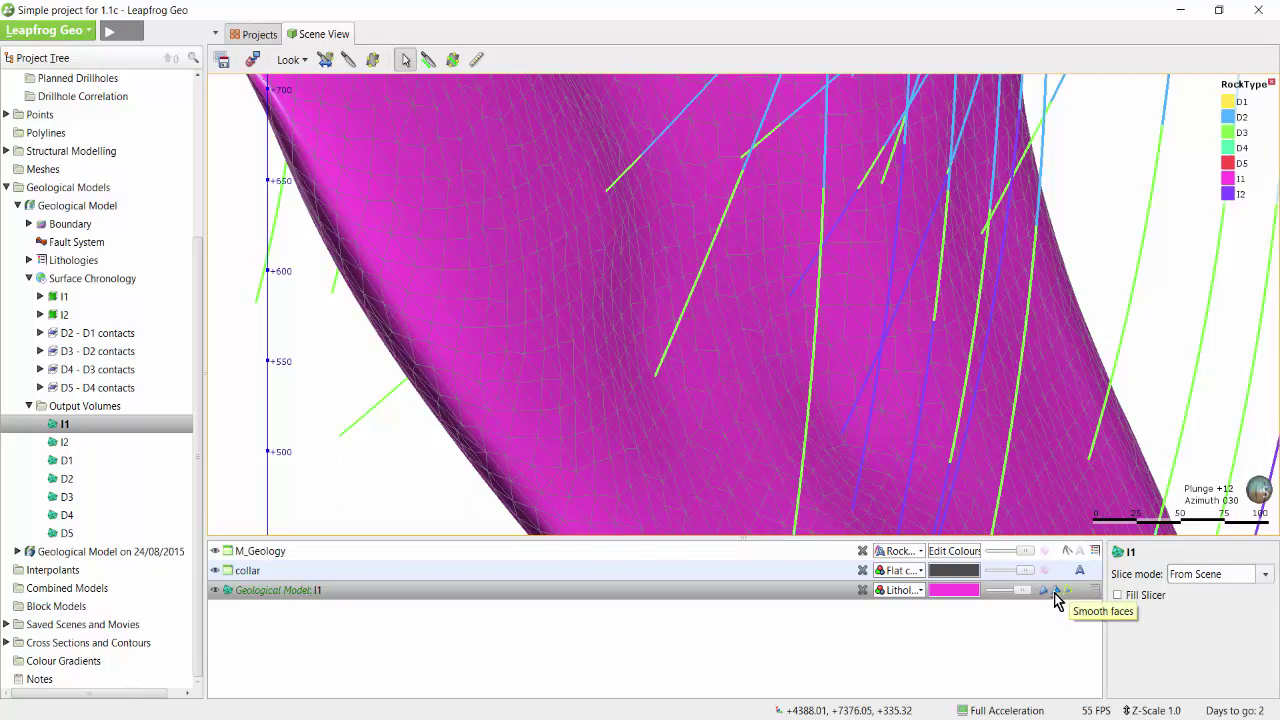
pyautogui.click(1056, 591)
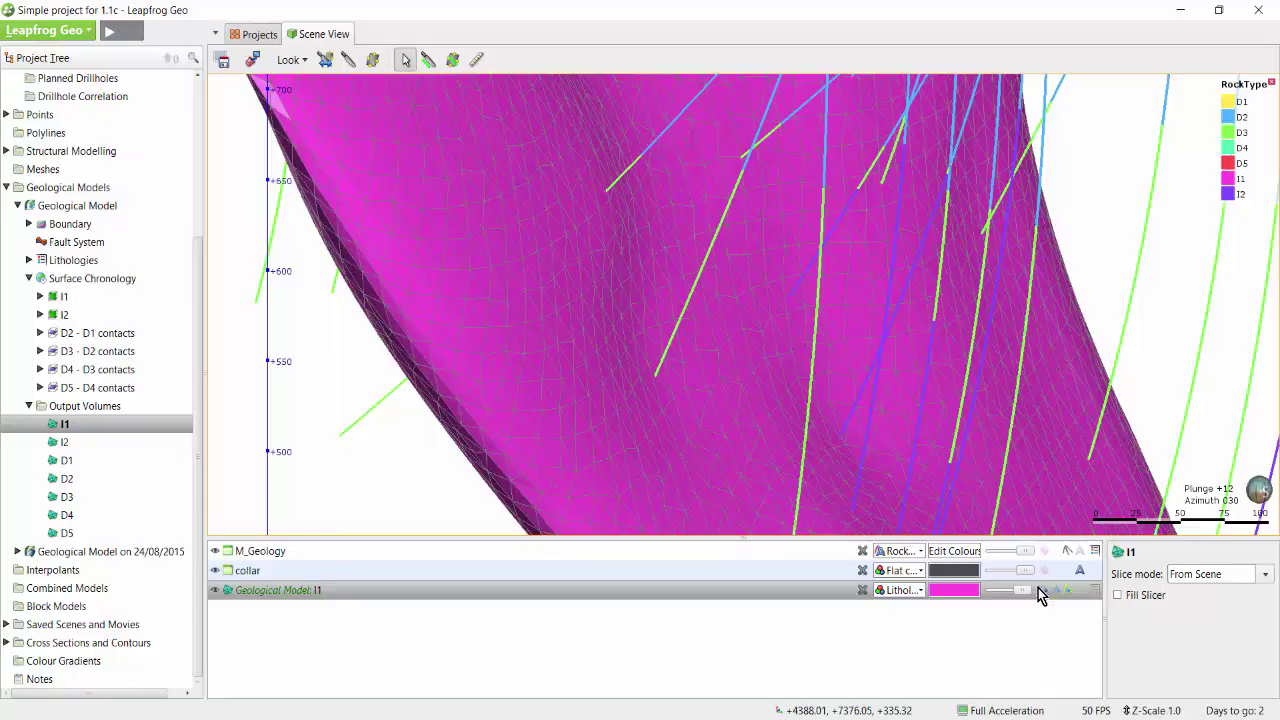
pyautogui.click(1045, 591)
pyautogui.moveTo(820, 330)
pyautogui.mouseDown()
pyautogui.moveTo(858, 263)
pyautogui.moveTo(940, 335)
pyautogui.moveTo(762, 364)
pyautogui.mouseUp()
# - Show the Geological Model legend and add all output volumes to the scene
pyautogui.scroll(-3, 762, 364)
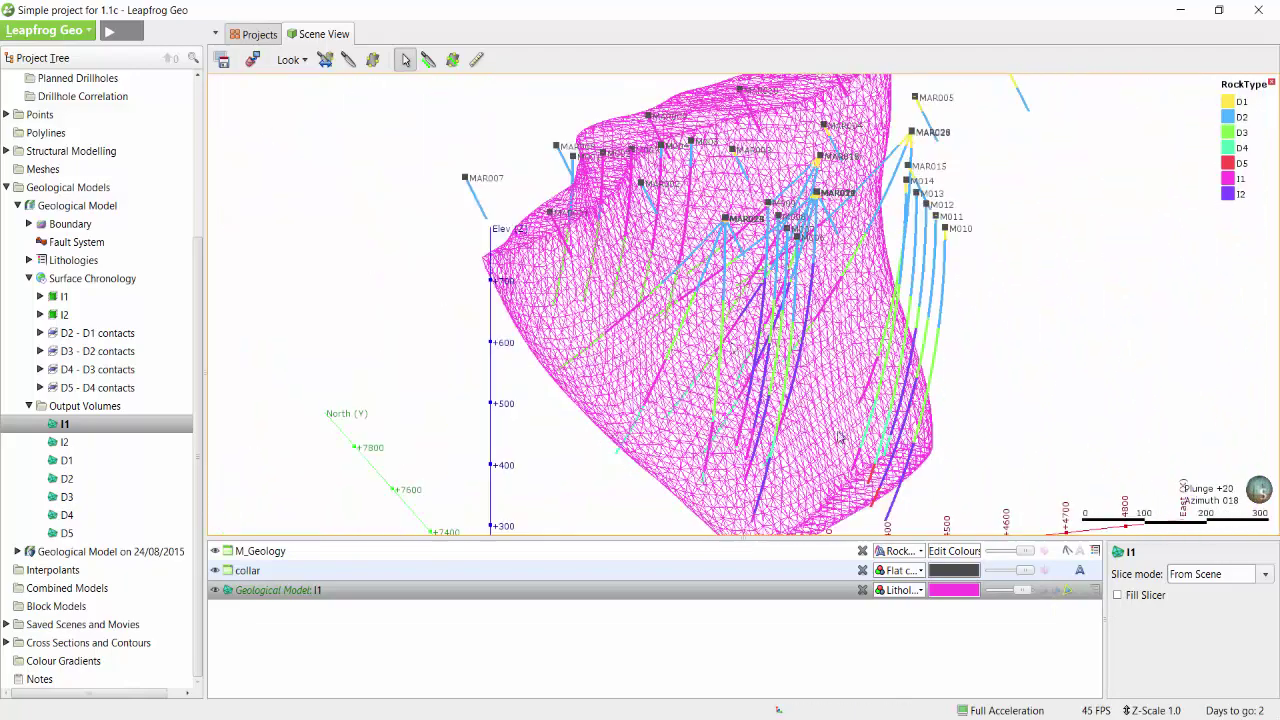
pyautogui.click(1095, 592)
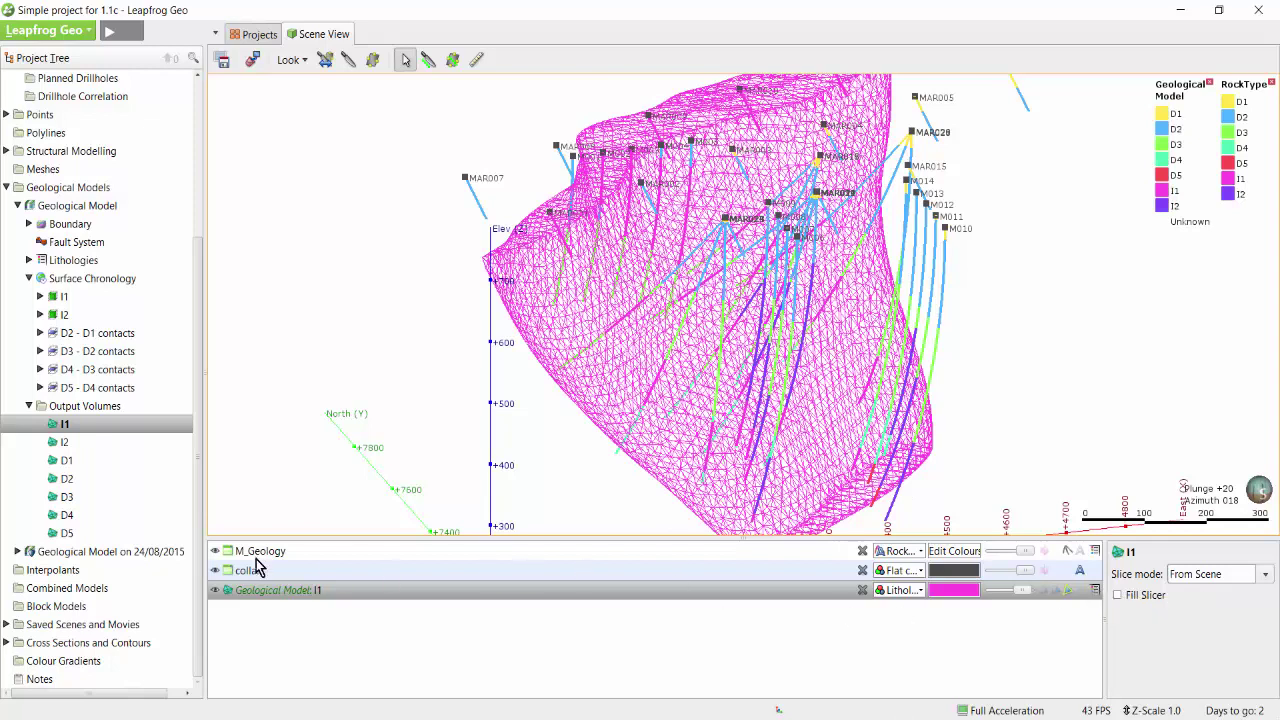
pyautogui.moveTo(117, 406)
pyautogui.mouseDown()
pyautogui.moveTo(300, 320)
pyautogui.moveTo(704, 224)
pyautogui.mouseUp()
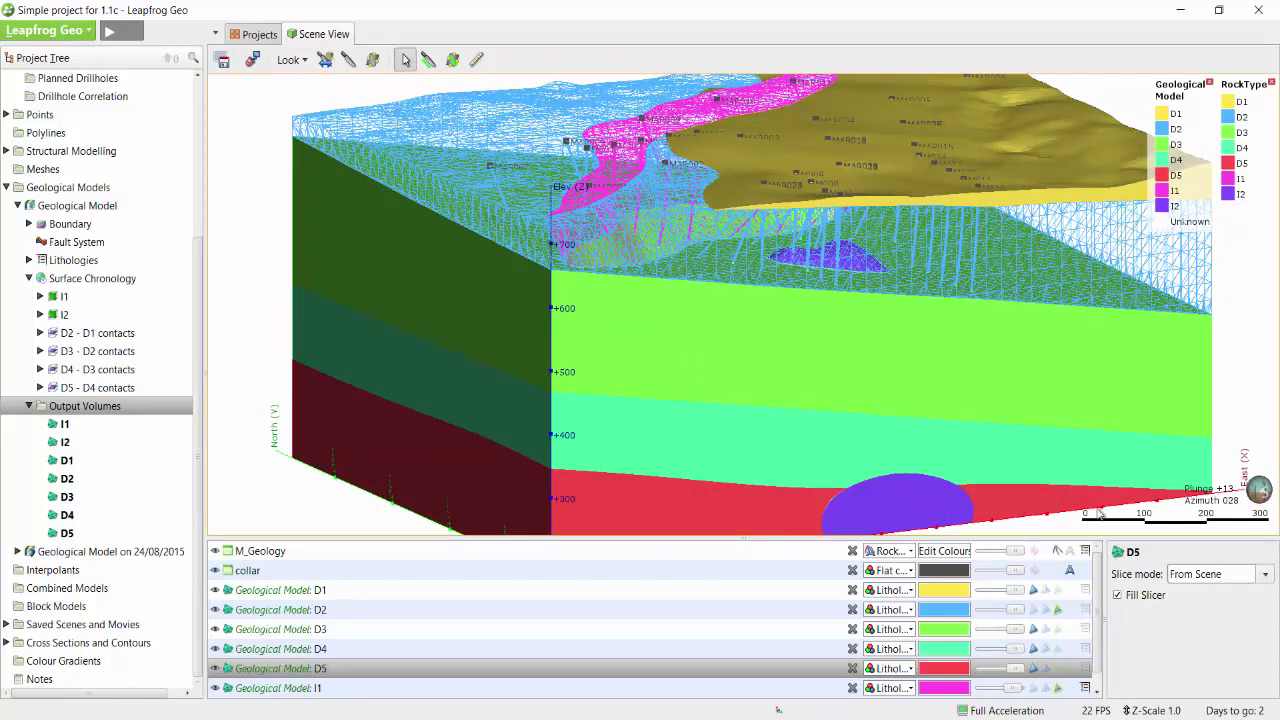
# - Switch to plan view and draw a vertical slice line across the model
pyautogui.press('d')
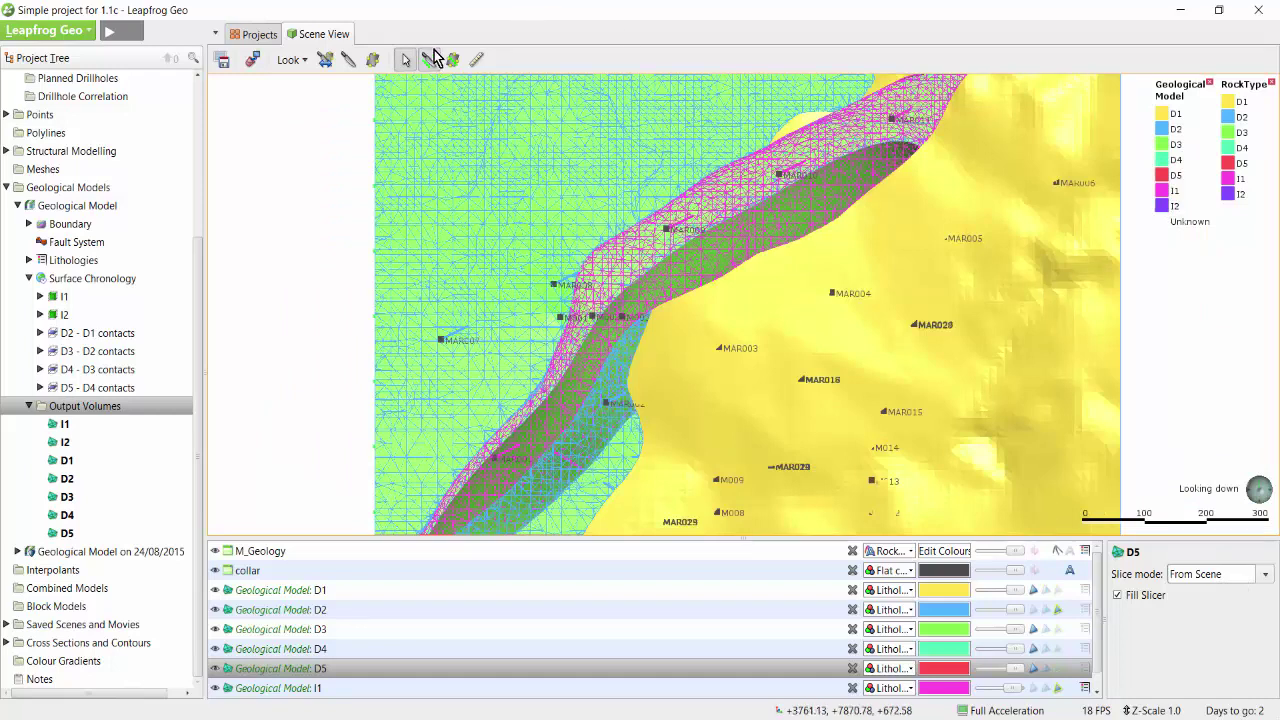
pyautogui.press('/')
pyautogui.moveTo(862, 354)
pyautogui.mouseDown()
pyautogui.moveTo(924, 339)
pyautogui.moveTo(662, 363)
pyautogui.moveTo(687, 345)
pyautogui.moveTo(894, 320)
pyautogui.mouseUp()
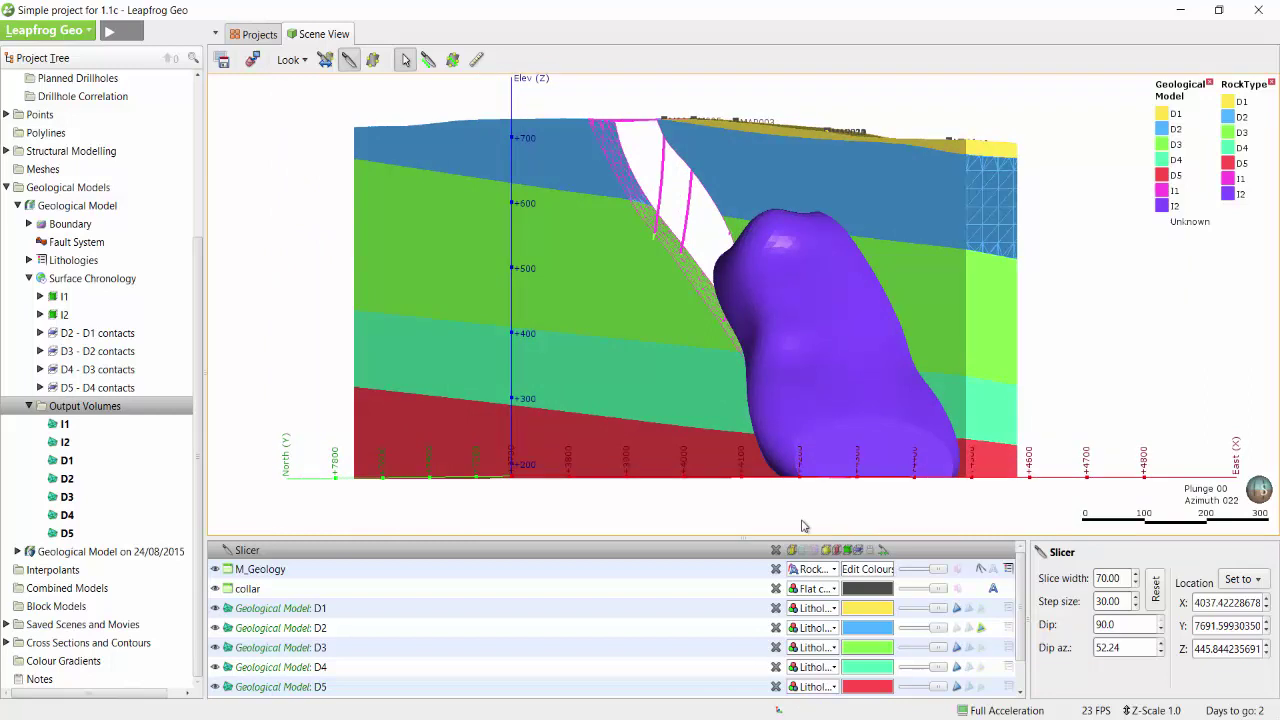
# - Set the M_Geology drillholes' slice mode to Unsliced
pyautogui.click(643, 608)
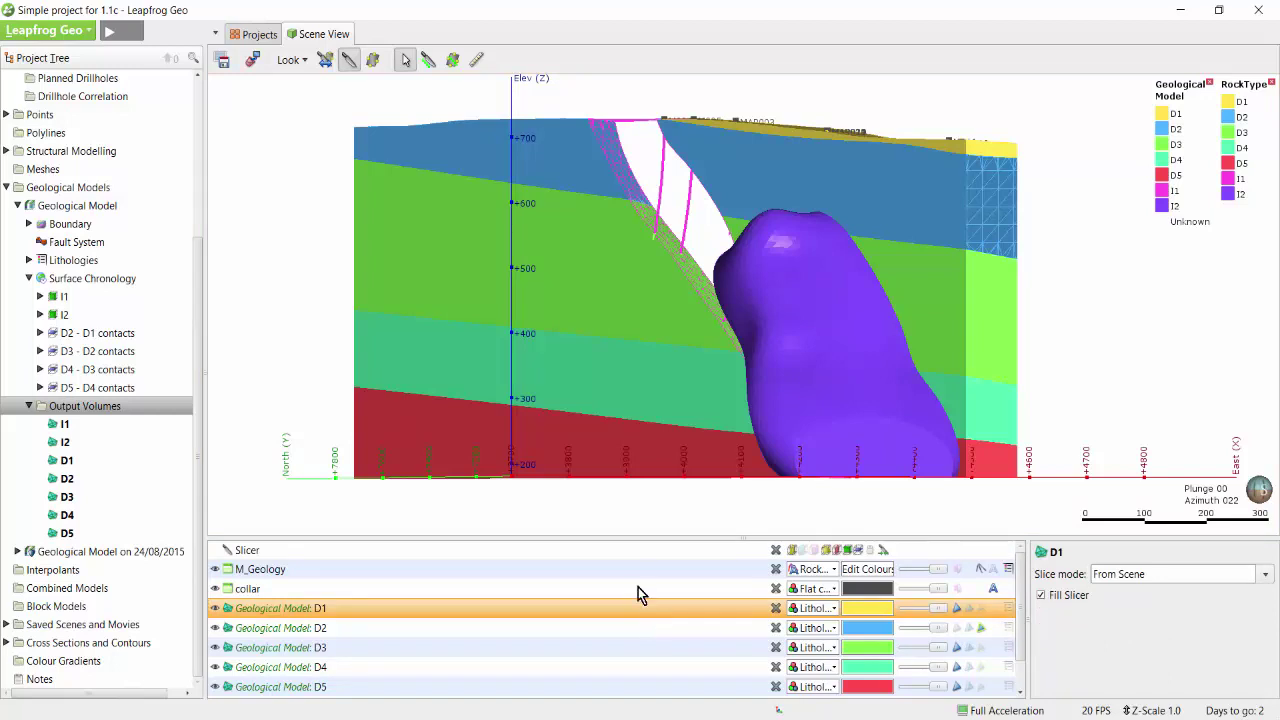
pyautogui.click(642, 568)
pyautogui.click(1170, 576)
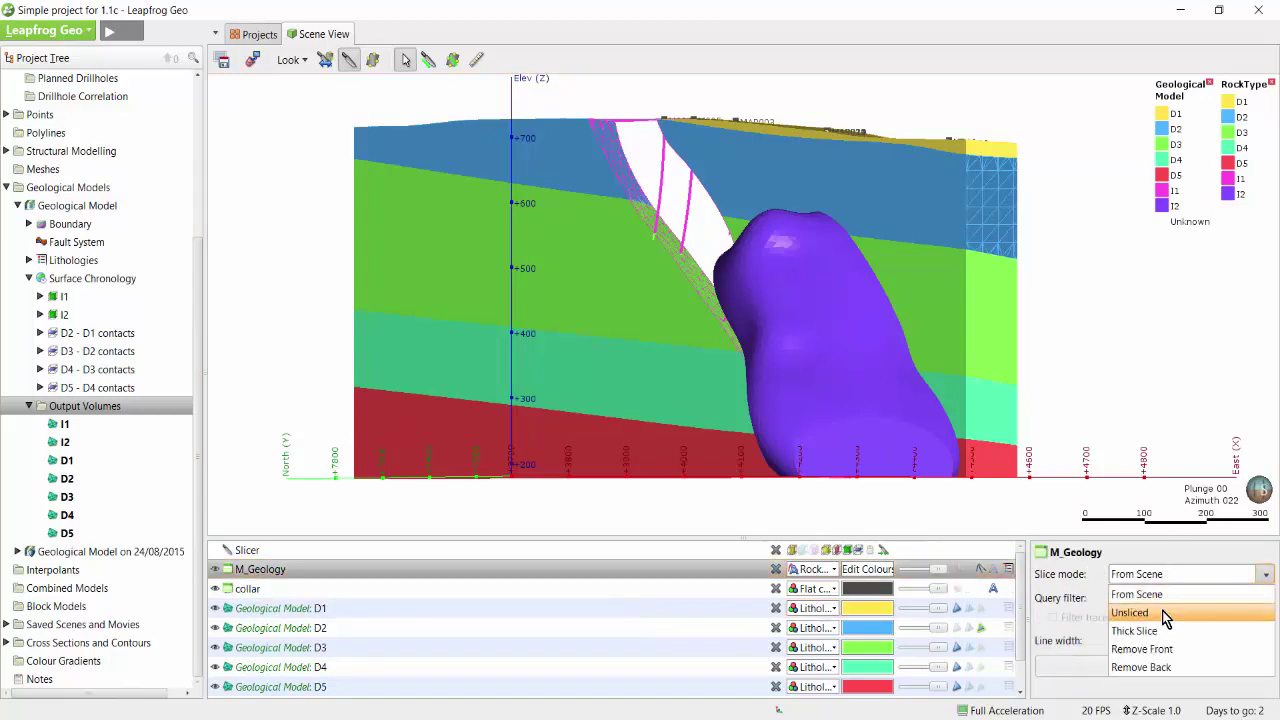
pyautogui.click(1165, 613)
pyautogui.moveTo(930, 290)
pyautogui.mouseDown()
pyautogui.moveTo(815, 375)
pyautogui.moveTo(830, 345)
pyautogui.mouseUp()
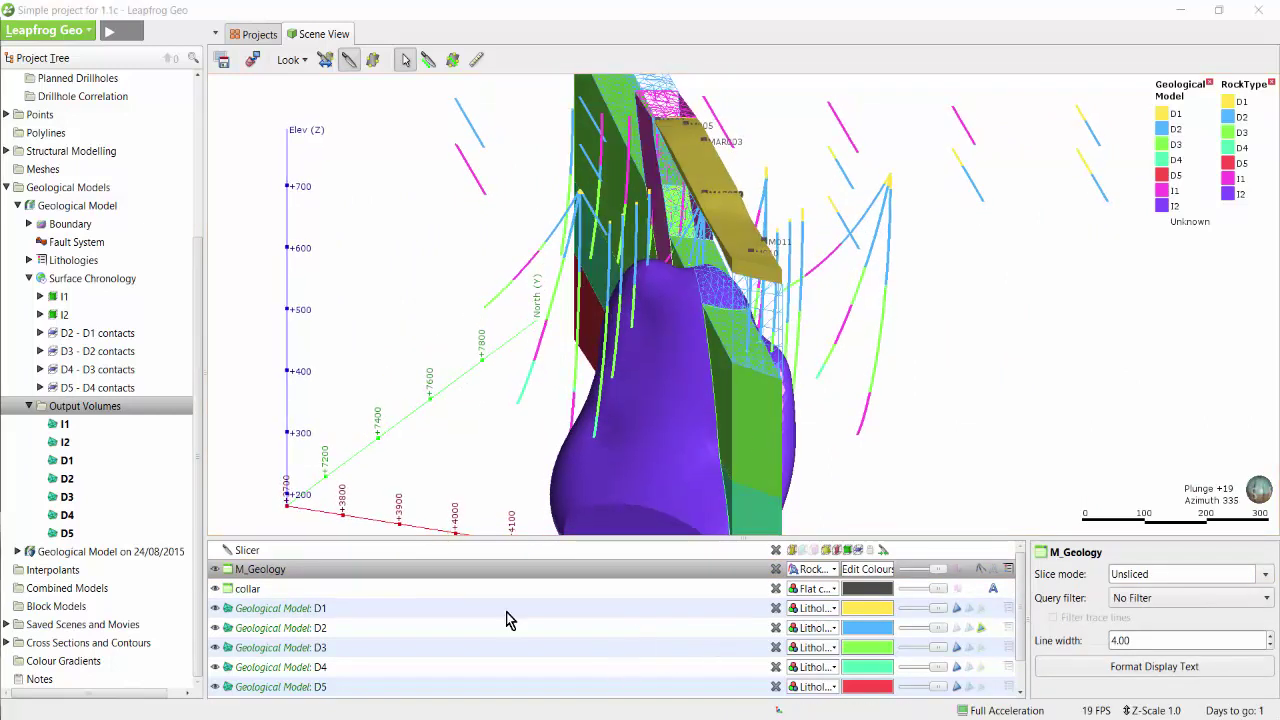
# - Toggle Fill Slicer on D2, ending filled, and leave the D4 slice hollow
pyautogui.click(565, 635)
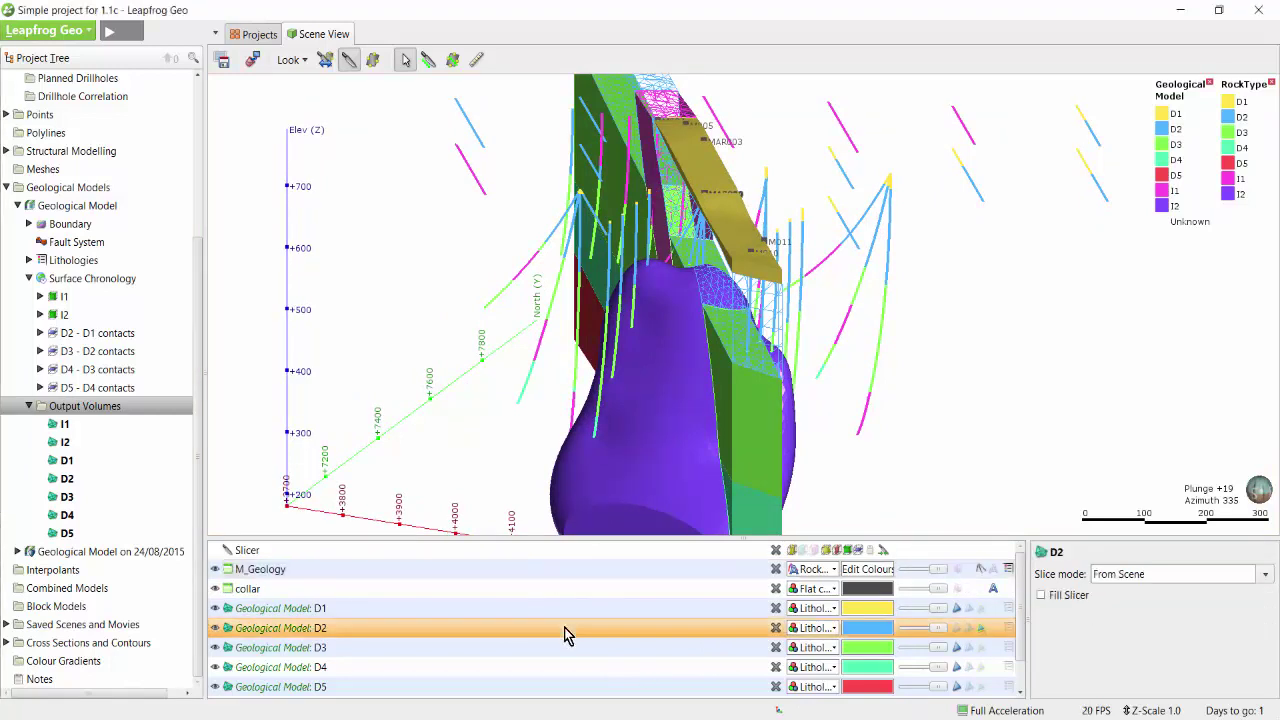
pyautogui.click(1054, 598)
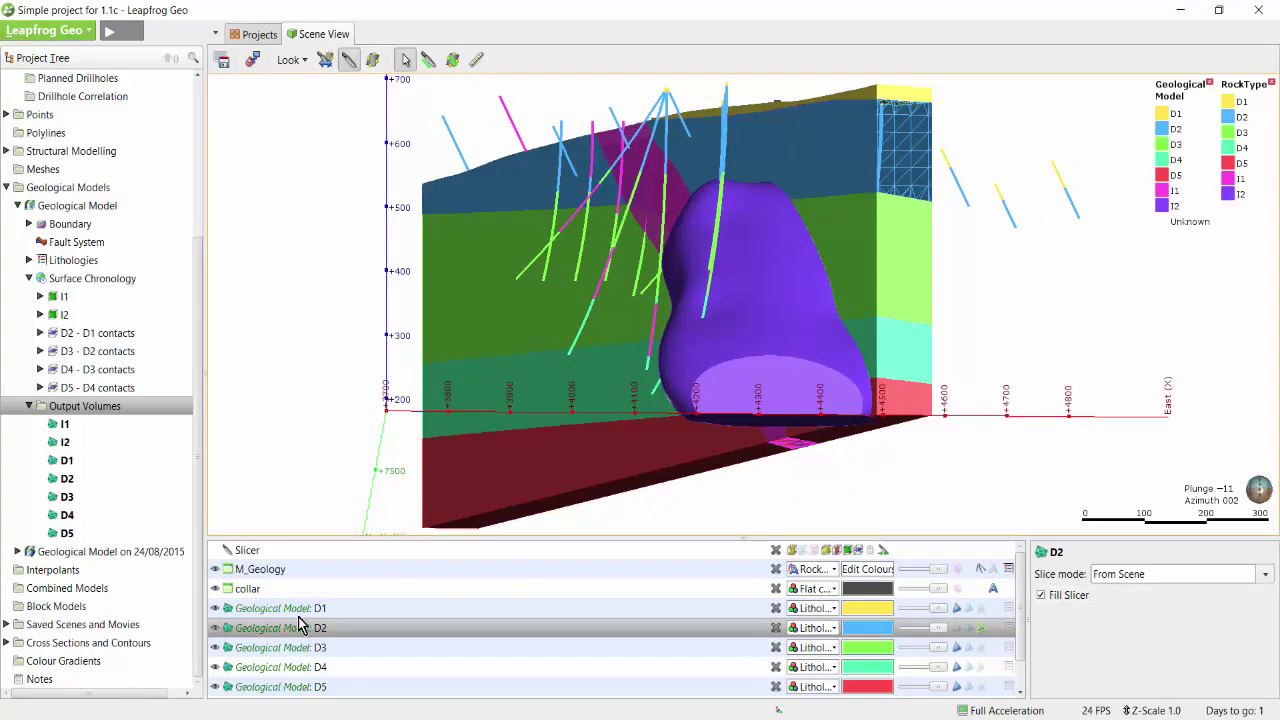
pyautogui.click(224, 572)
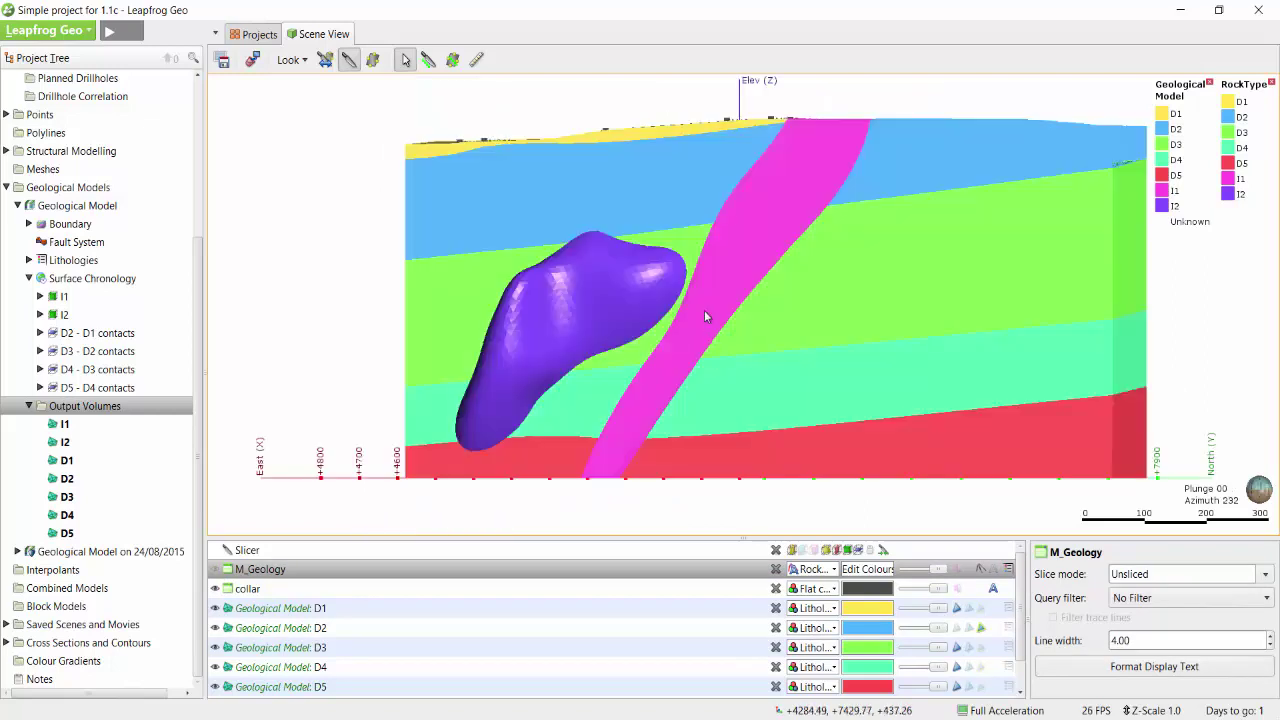
pyautogui.click(660, 628)
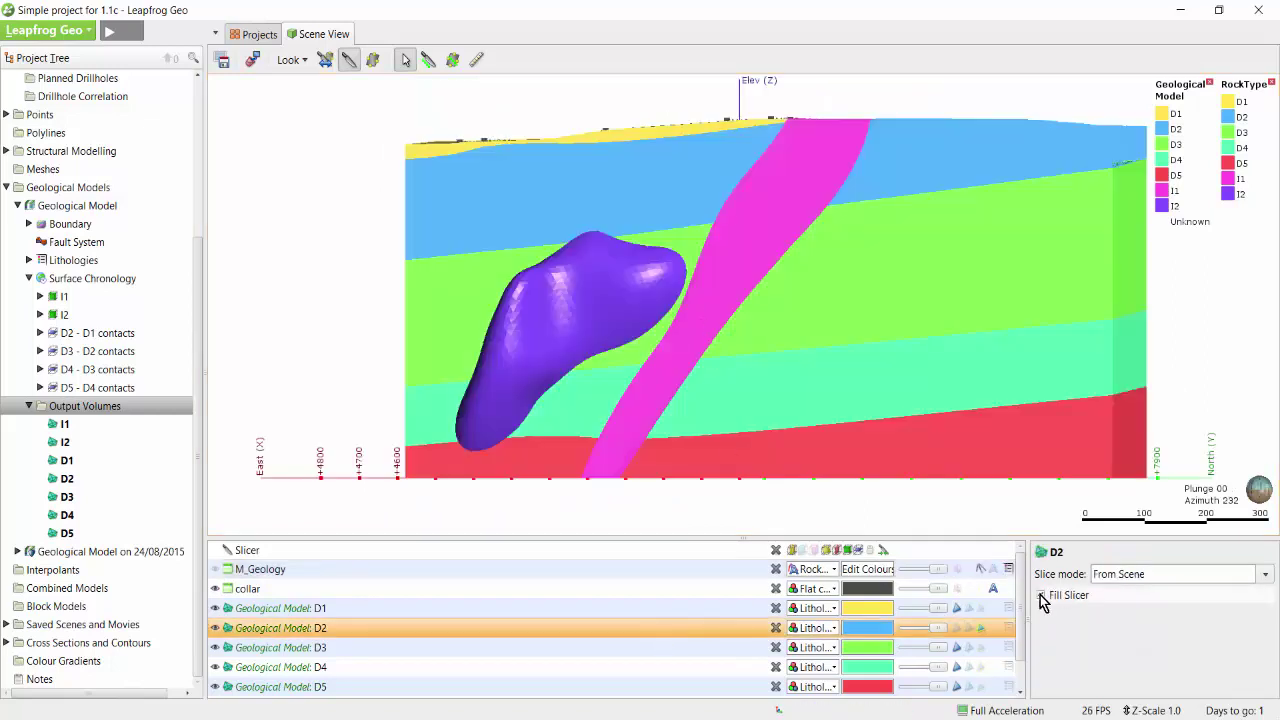
pyautogui.click(1042, 596)
pyautogui.click(1042, 597)
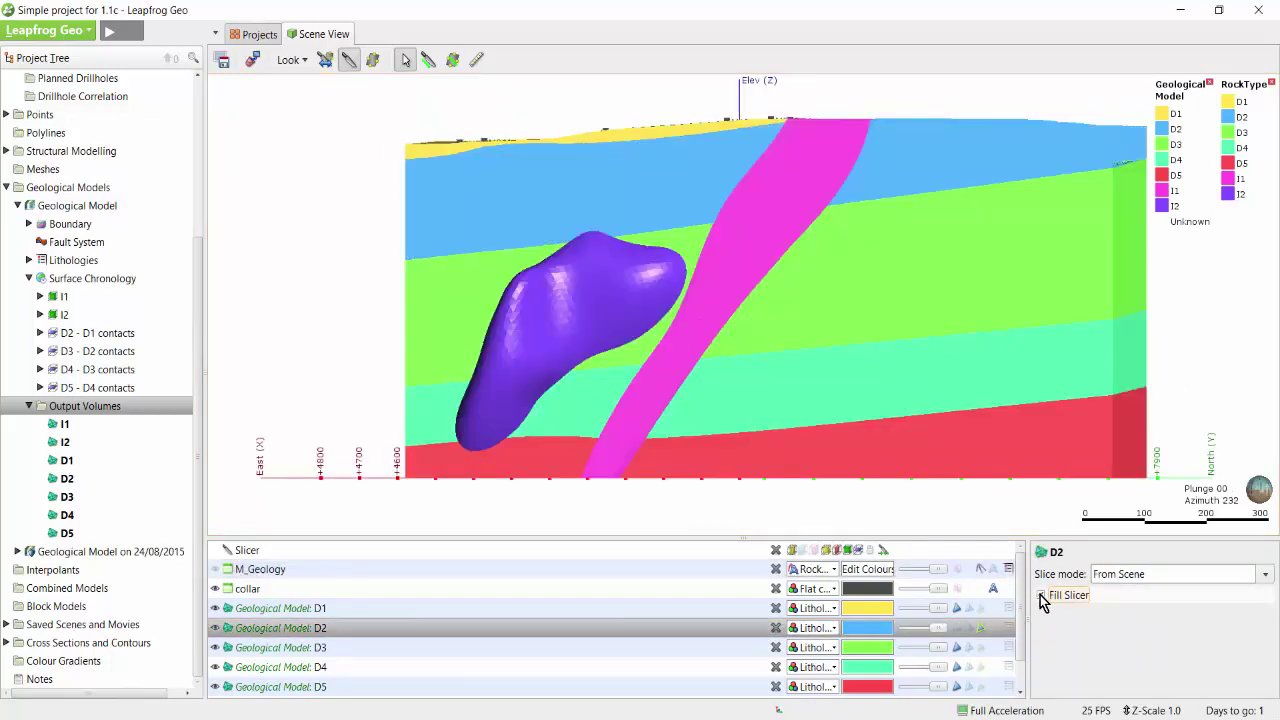
pyautogui.click(668, 667)
pyautogui.click(1040, 595)
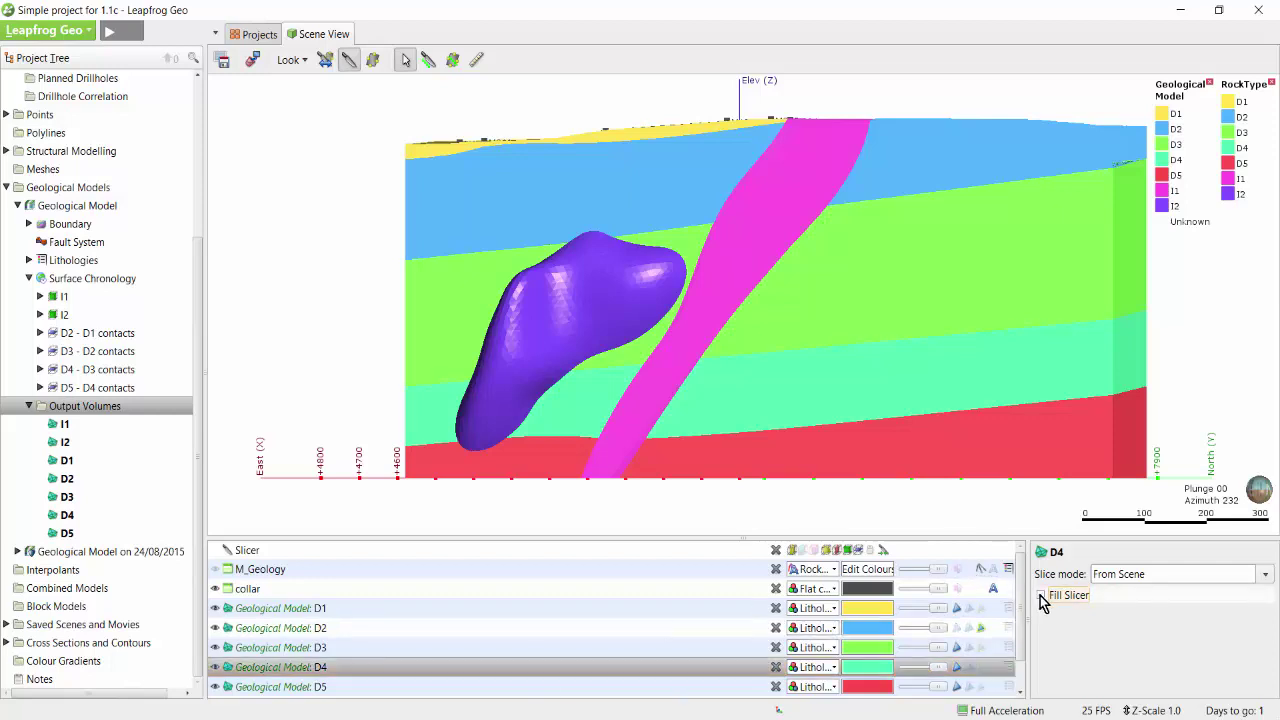
# - Select all volumes with Ctrl+A, turn Fill Slicer off, and set I2 to From Scene
pyautogui.scroll(-1, 479, 634)
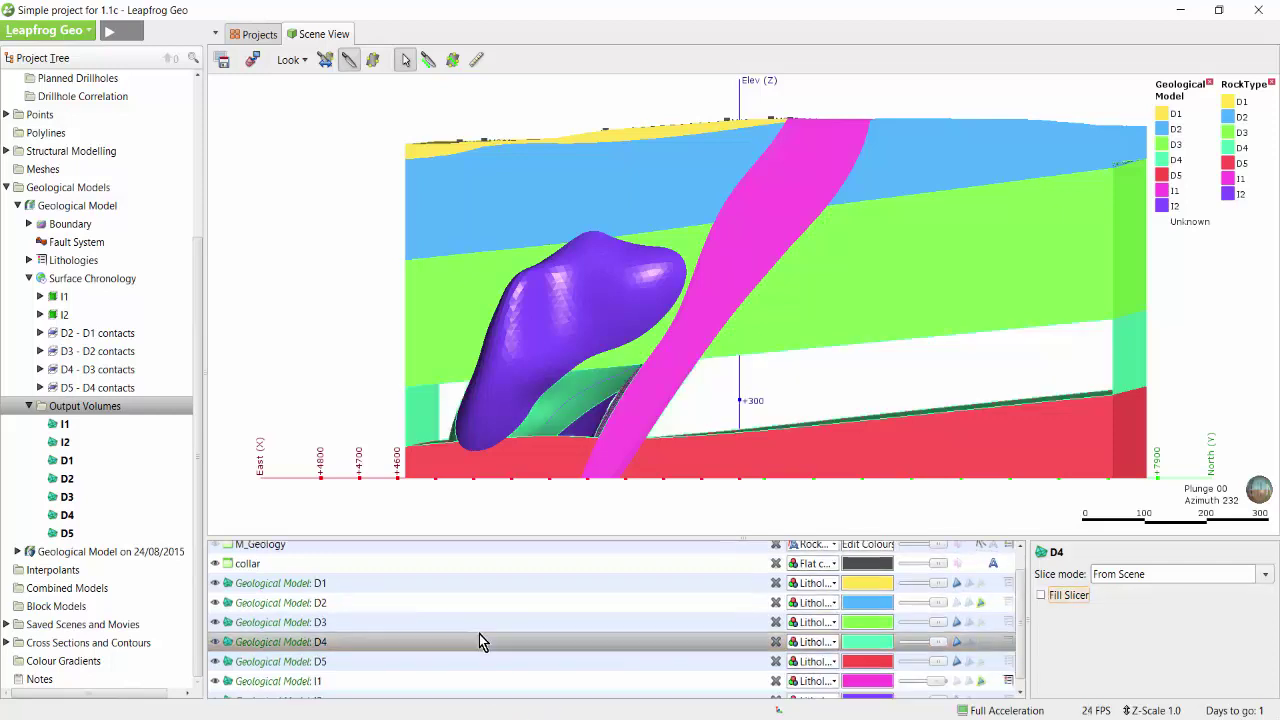
pyautogui.click(478, 619)
pyautogui.hotkey('ctrl', 'a')
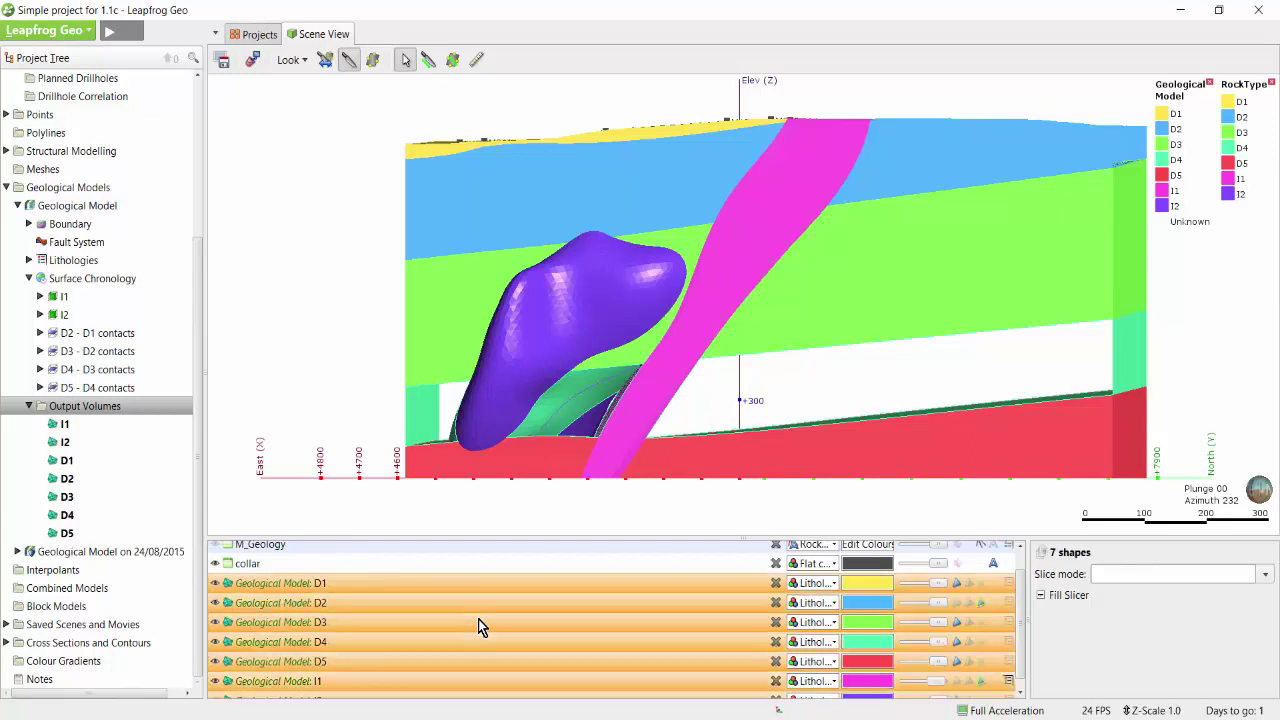
pyautogui.scroll(-1, 478, 619)
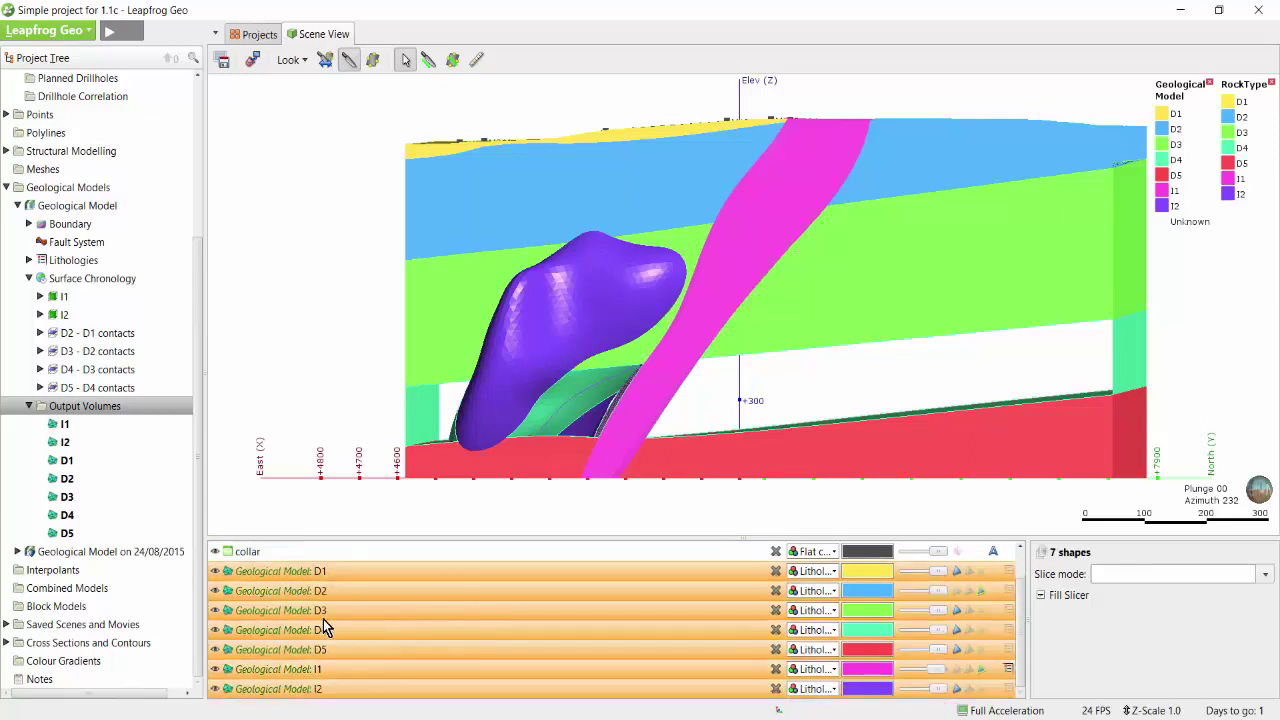
pyautogui.click(1049, 597)
pyautogui.click(1049, 597)
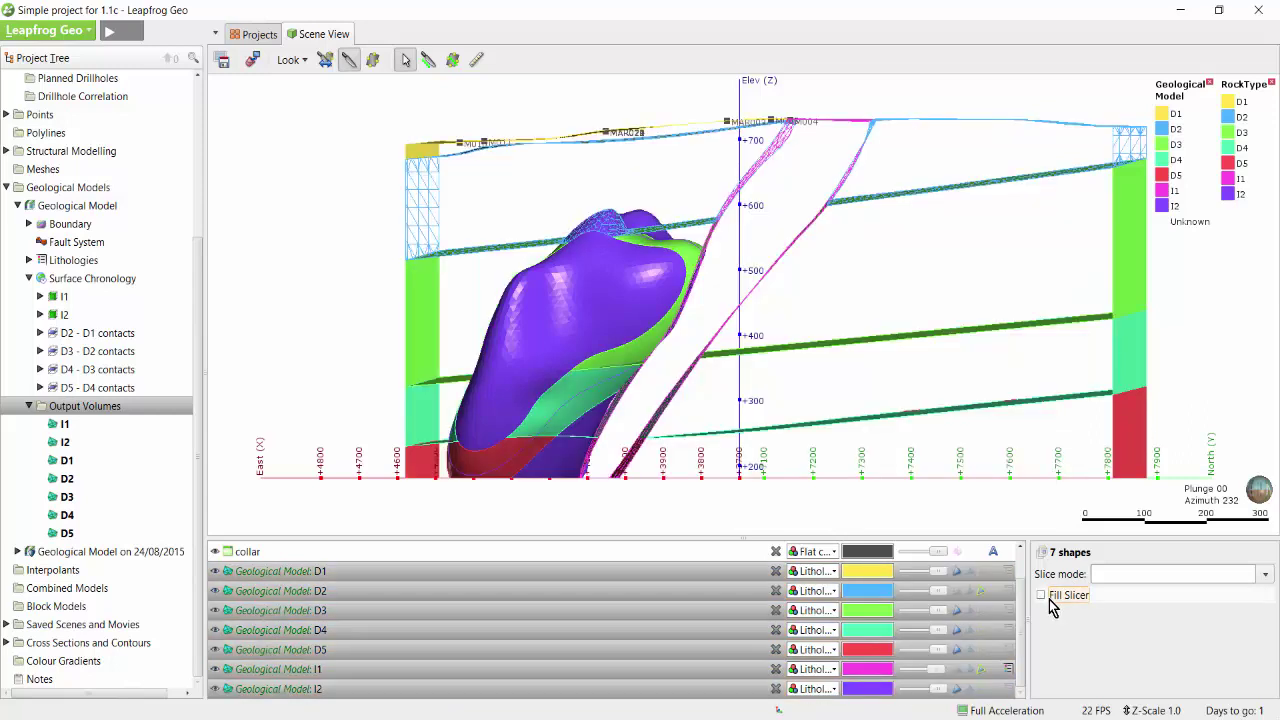
pyautogui.click(1049, 597)
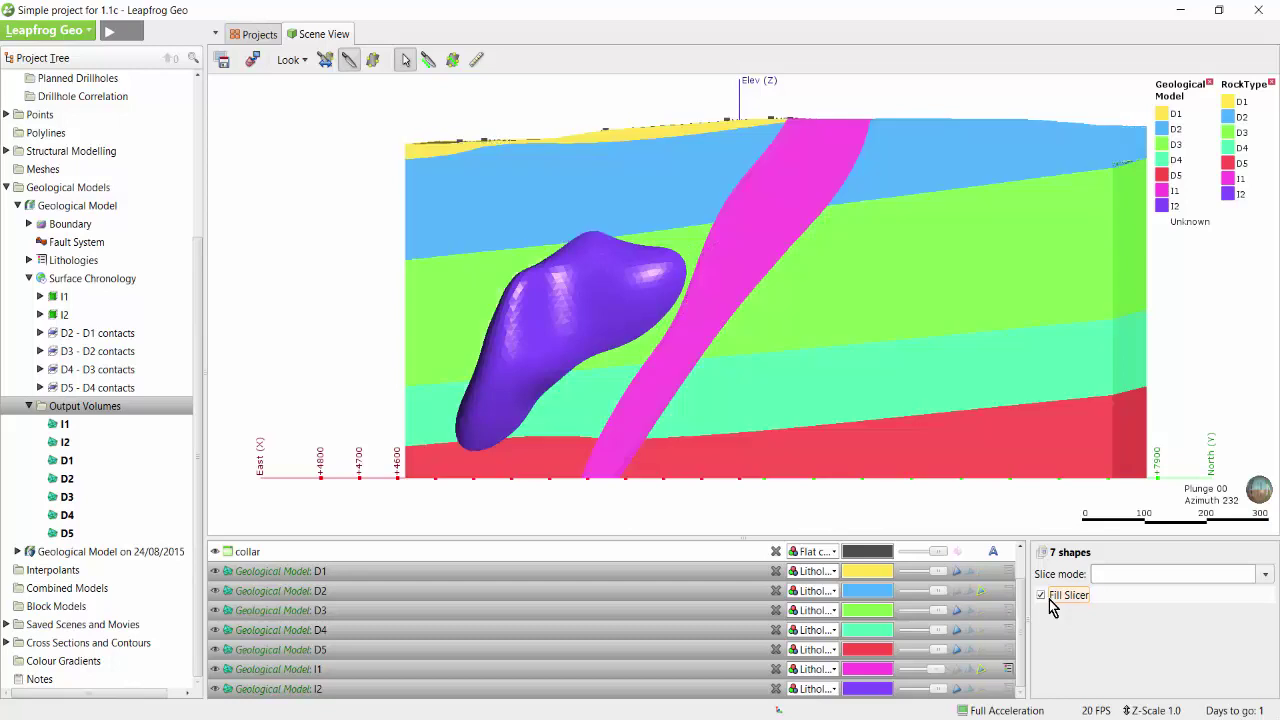
pyautogui.click(1049, 597)
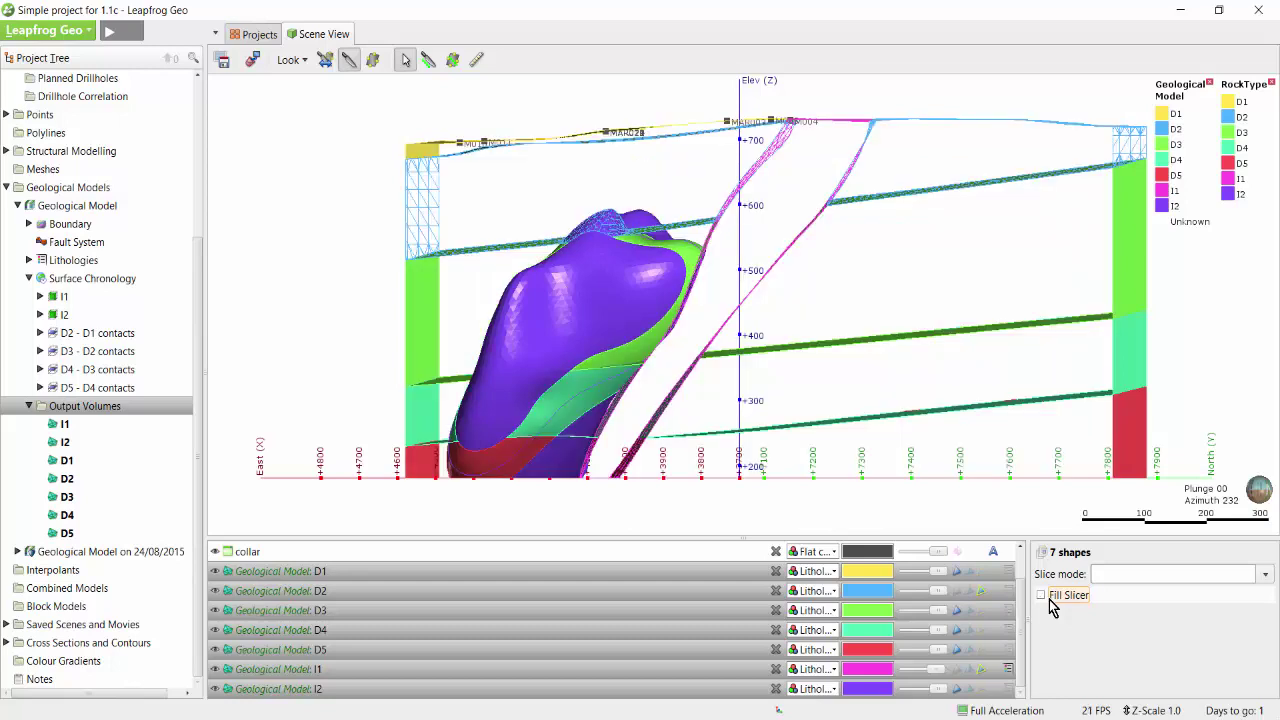
pyautogui.click(1160, 576)
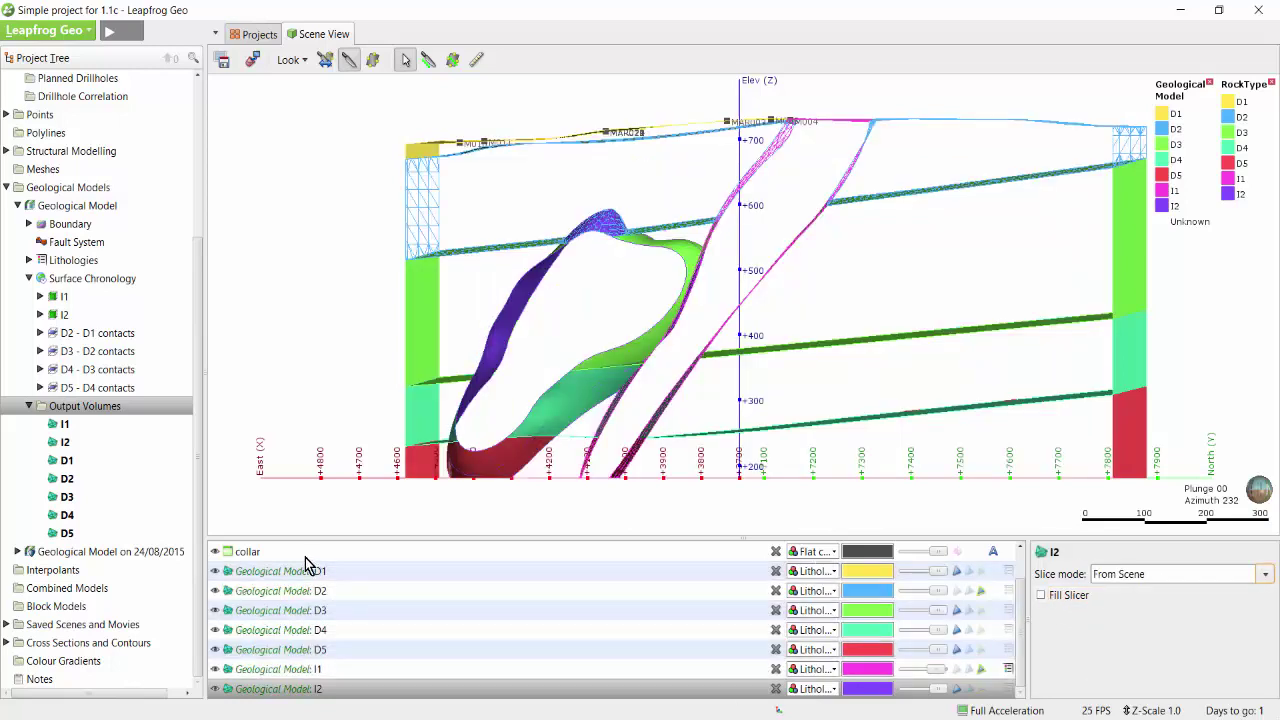
pyautogui.scroll(2, 264, 598)
# - Set the M_Geology drillholes' slice mode to From Scene and orbit to inspect
pyautogui.click(214, 569)
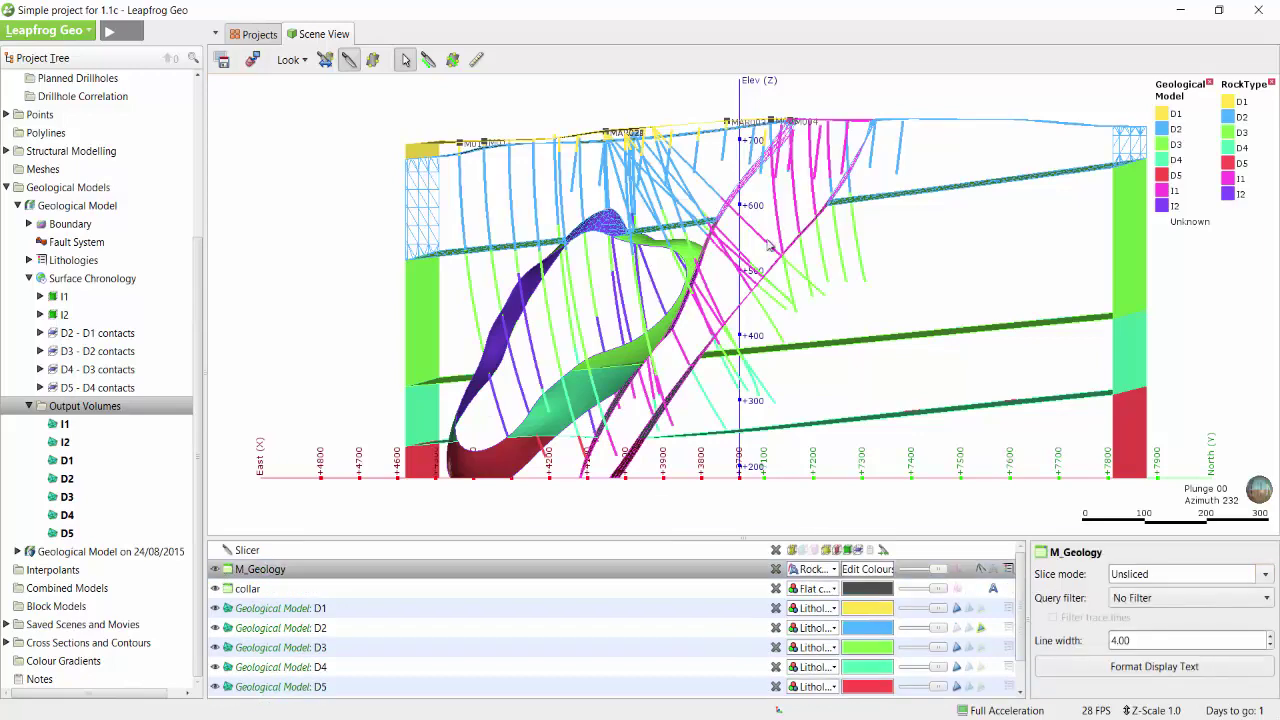
pyautogui.moveTo(768, 244); pyautogui.dragTo(1012, 404)
pyautogui.click(1122, 566)
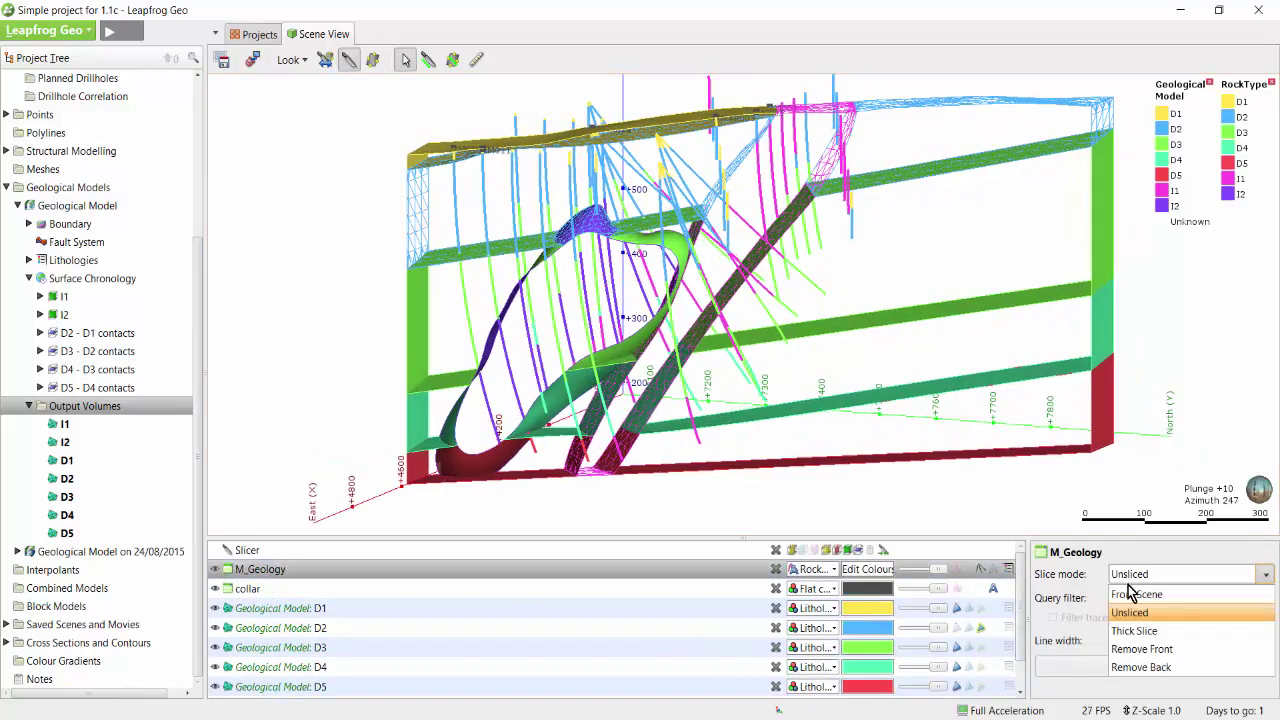
pyautogui.click(1140, 597)
pyautogui.moveTo(1015, 222)
pyautogui.mouseDown()
pyautogui.moveTo(1015, 276)
pyautogui.moveTo(1050, 232)
pyautogui.mouseUp()
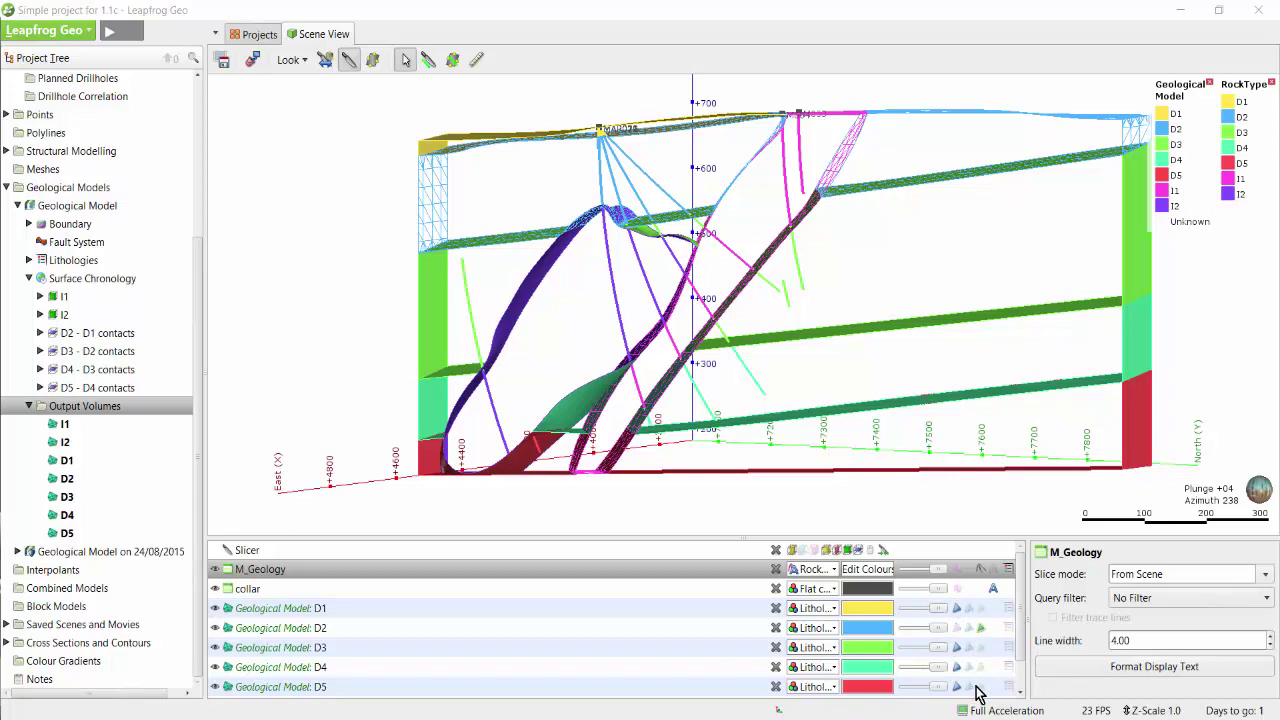
pyautogui.moveTo(937, 441); pyautogui.dragTo(953, 449)
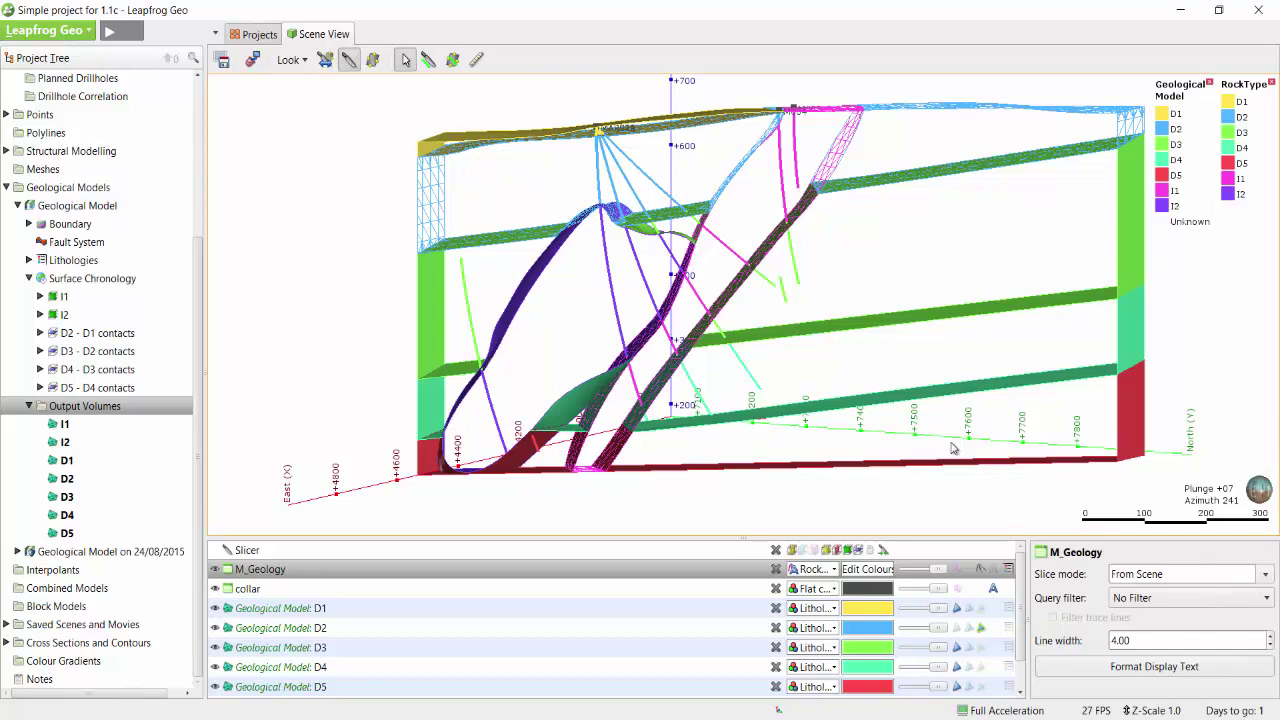
pyautogui.moveTo(1061, 284); pyautogui.dragTo(1020, 122)
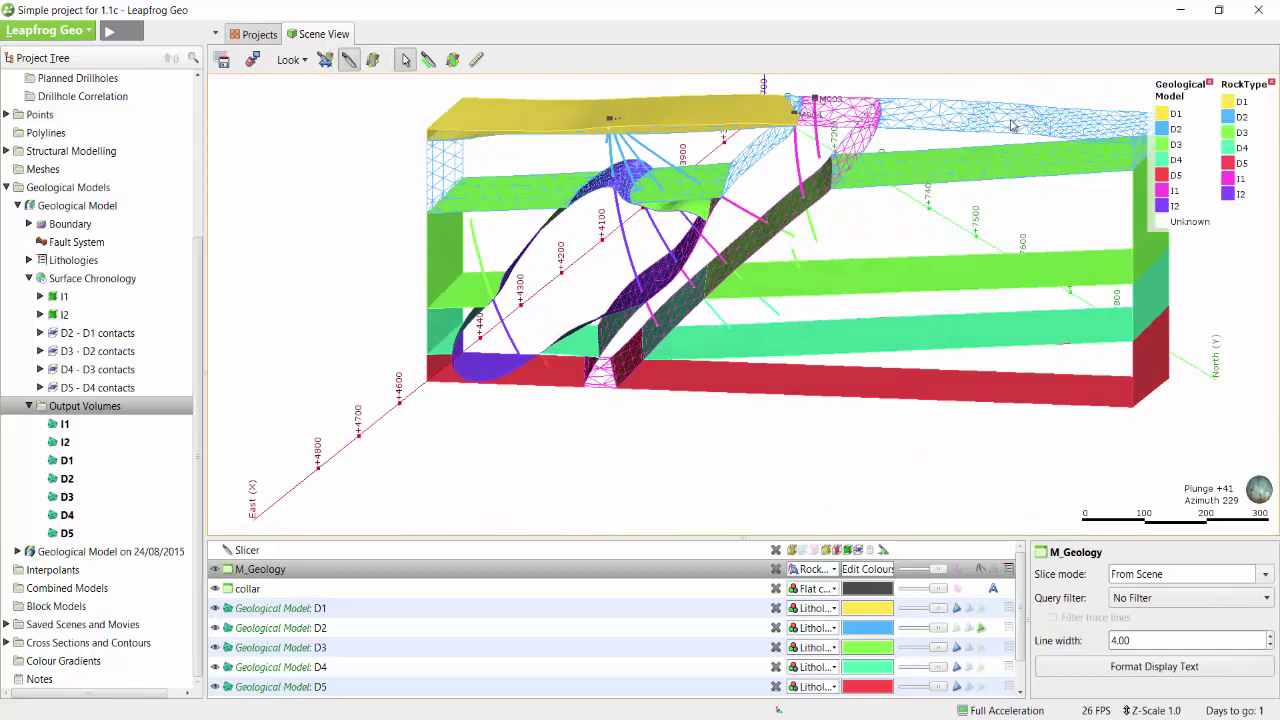
pyautogui.moveTo(1043, 339); pyautogui.dragTo(874, 291)
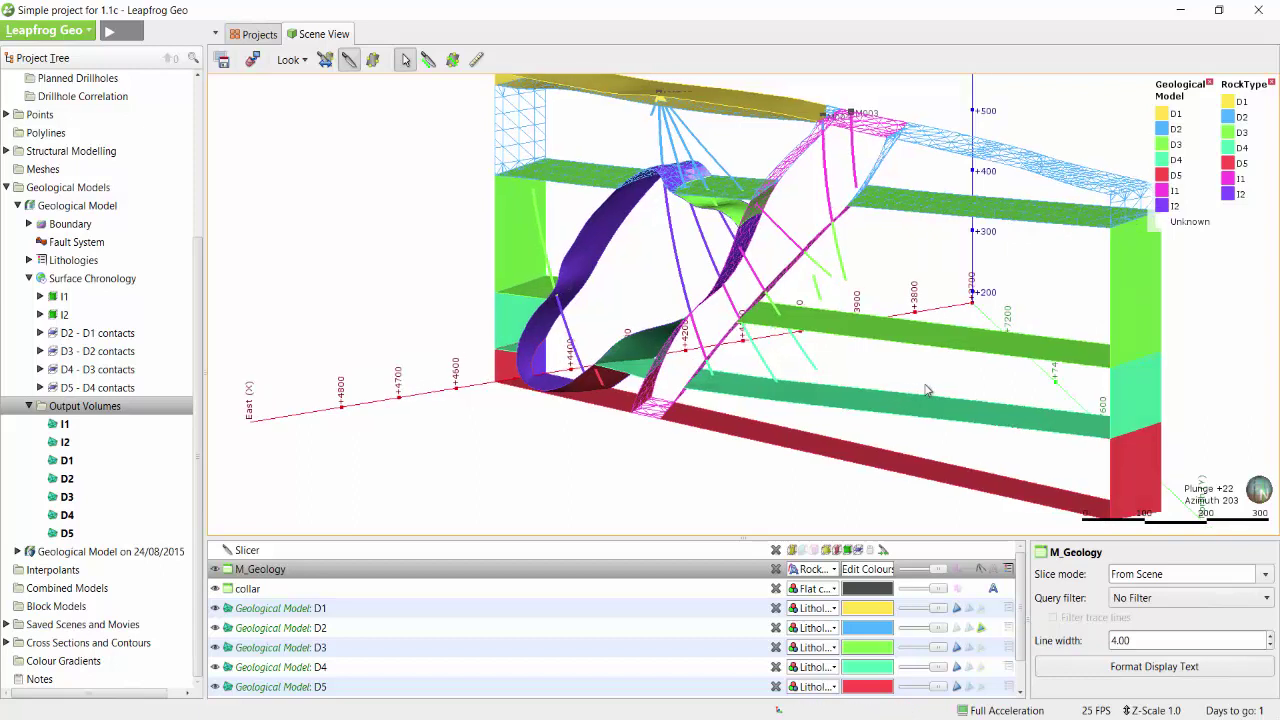
pyautogui.moveTo(1128, 306); pyautogui.dragTo(686, 663)
# - Hide the faces and wireframe of all D1–D5 volumes, then zoom in
pyautogui.click(686, 665)
pyautogui.hotkey('ctrl', 'a')
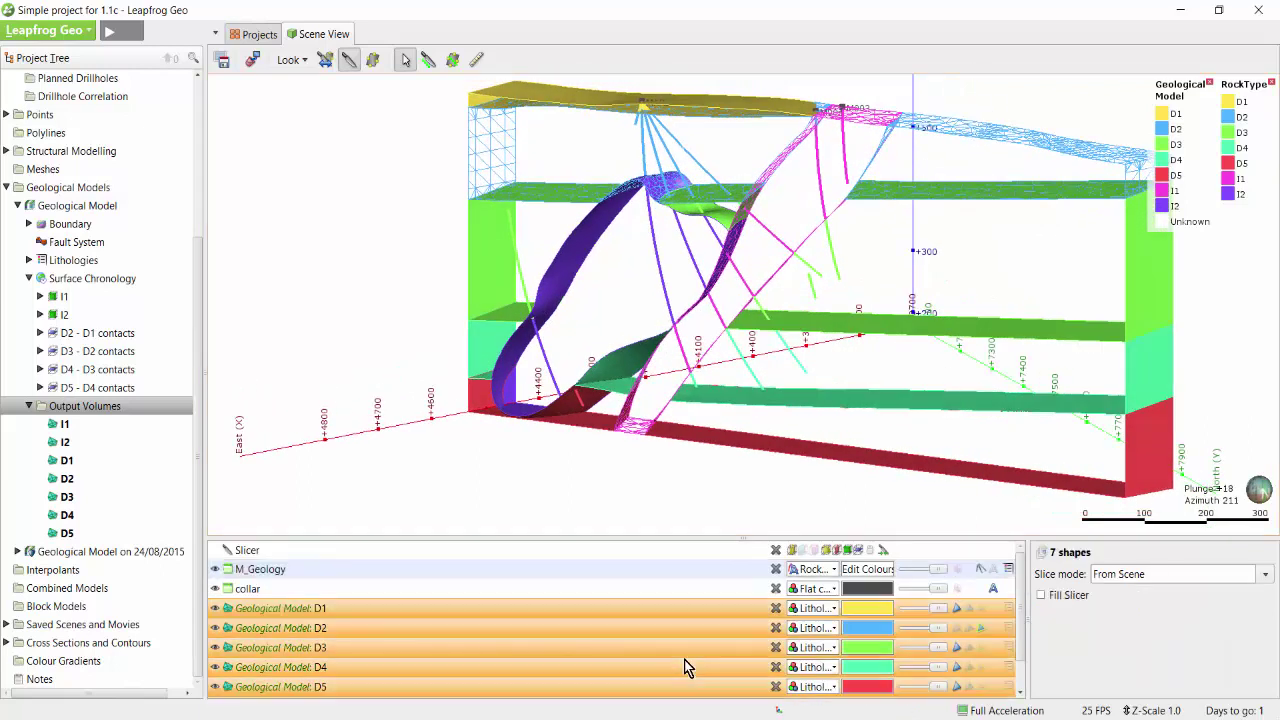
pyautogui.click(956, 609)
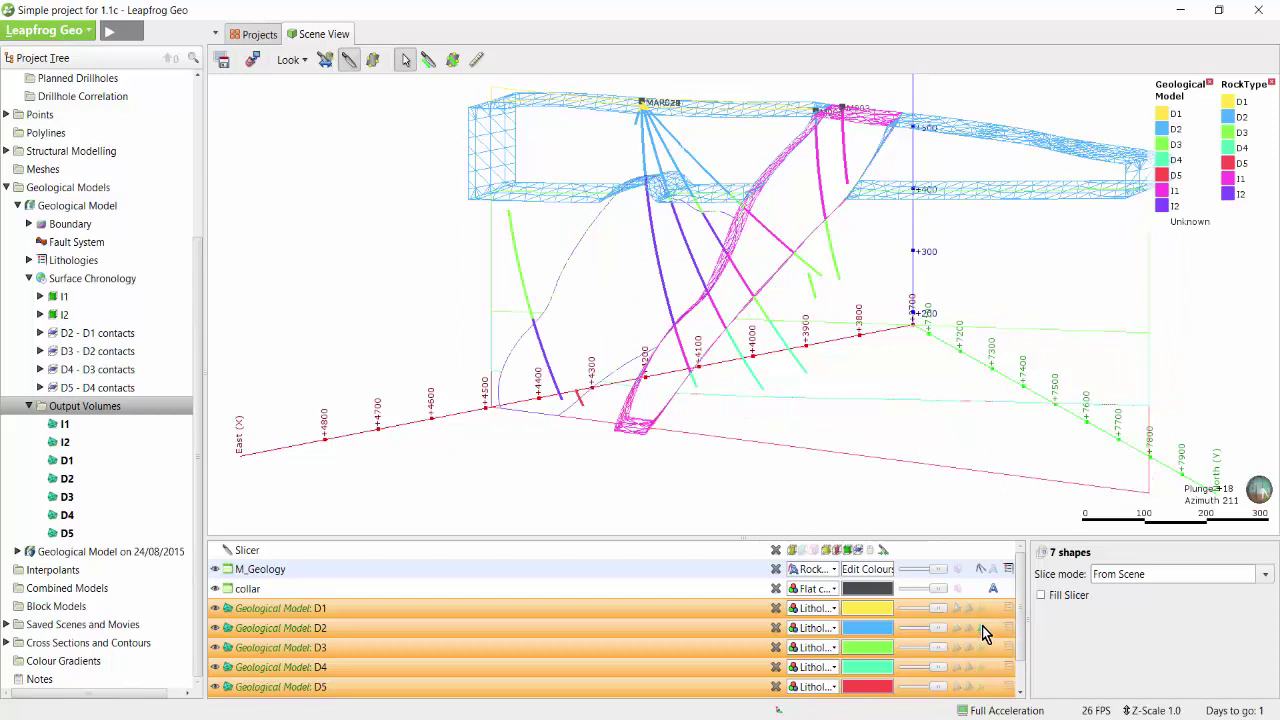
pyautogui.click(980, 626)
pyautogui.moveTo(970, 343)
pyautogui.mouseDown()
pyautogui.moveTo(780, 374)
pyautogui.moveTo(837, 323)
pyautogui.moveTo(1013, 319)
pyautogui.mouseUp()
pyautogui.scroll(3, 1013, 319)
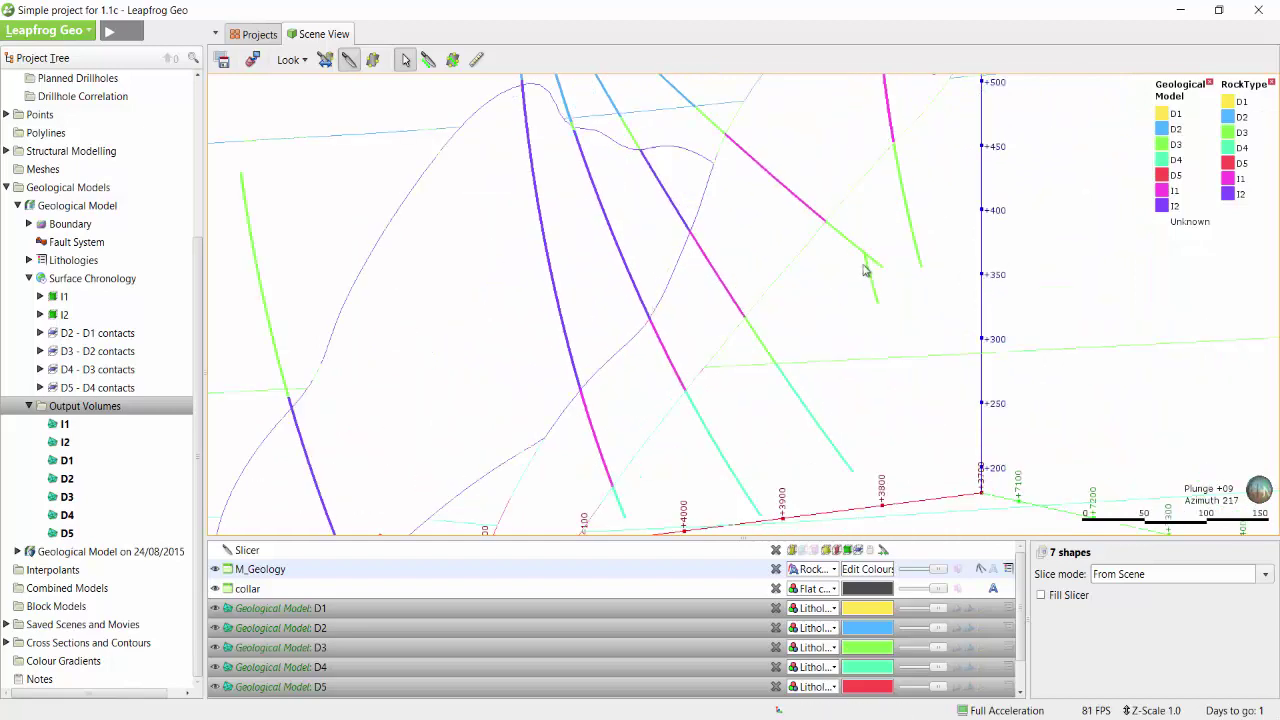